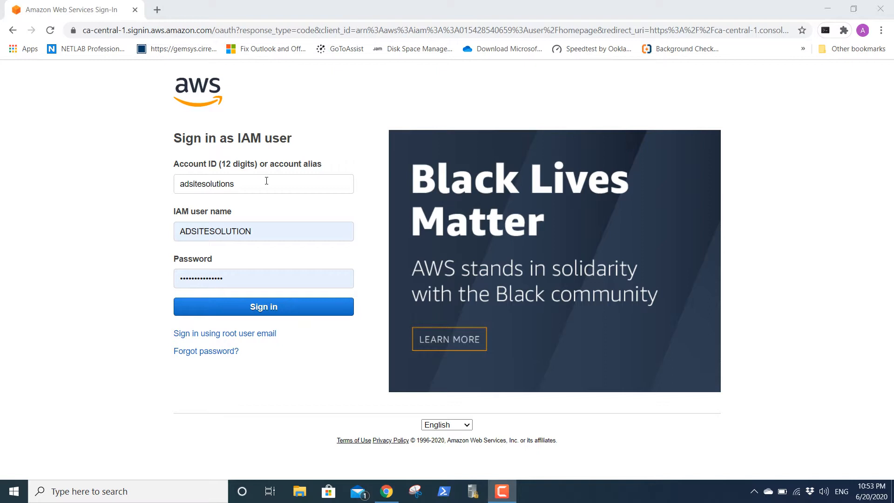
- Sign in as the IAM user and submit the MFA code to complete the multi-factor authentication
left_click(273, 315)
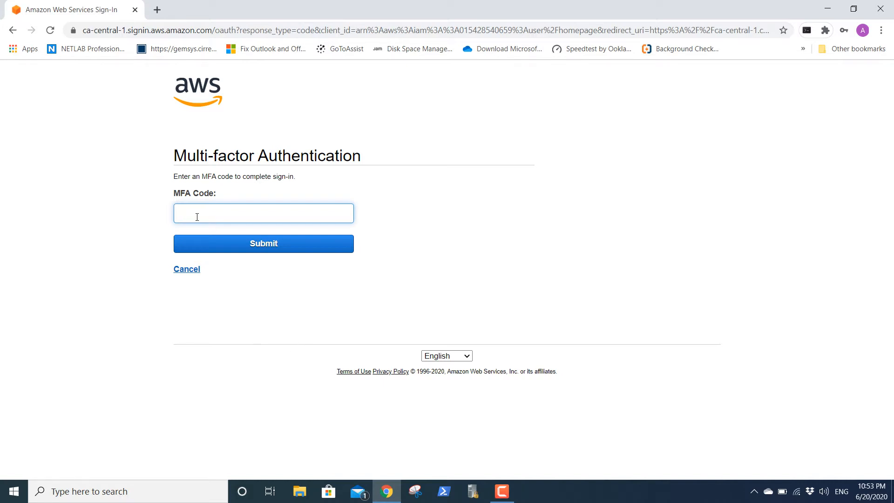
left_click(257, 246)
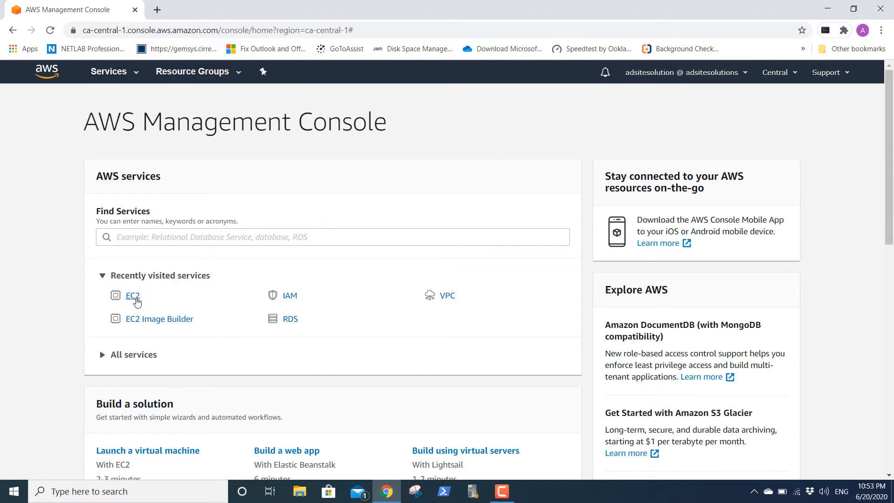
- Go to the EC2 Instances page and start launching a new instance
left_click(133, 299)
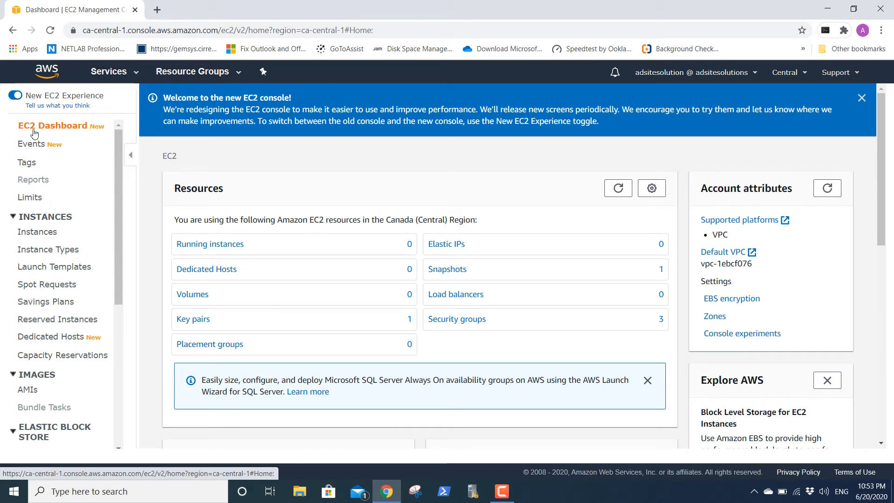
left_click(43, 234)
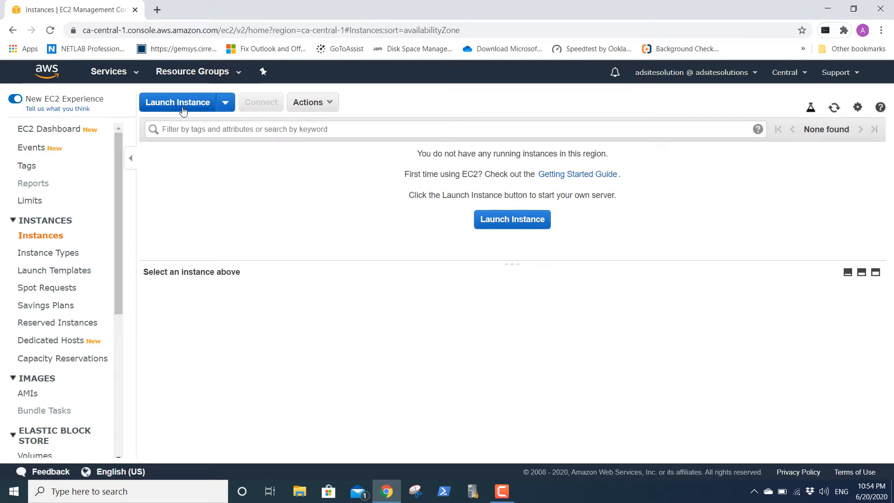
left_click(505, 221)
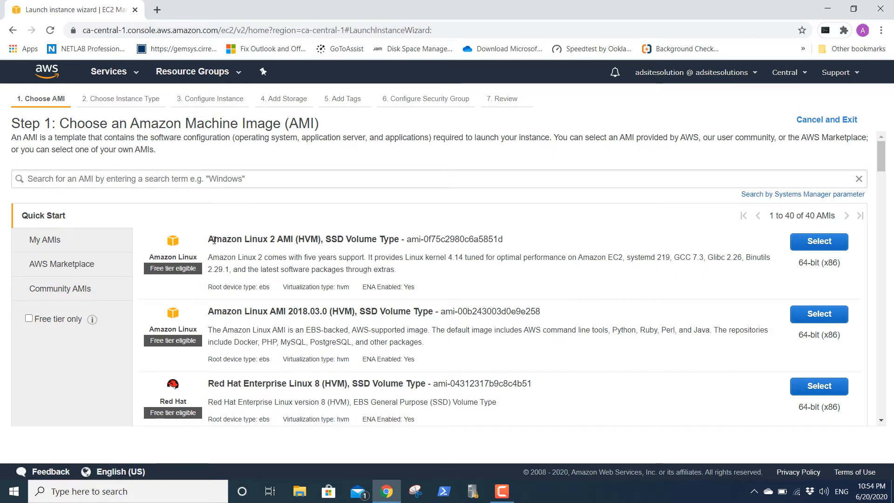
- Choose the Amazon Linux 2 AMI (HVM), SSD Volume Type image and proceed to instance details with the t2.micro type
left_click_drag(209, 240, 400, 236)
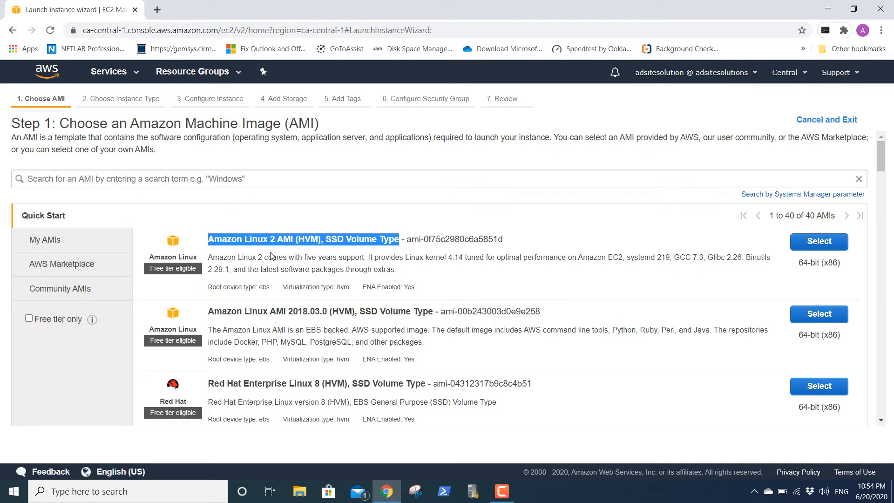
left_click(277, 224)
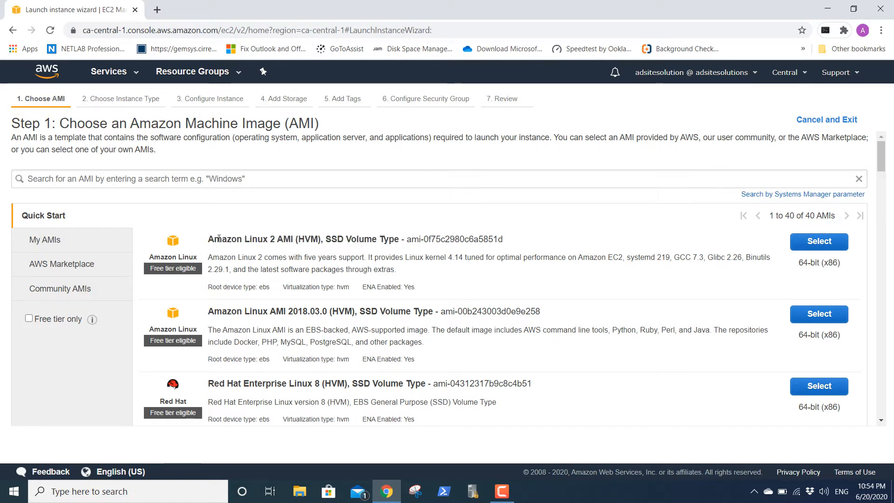
left_click_drag(208, 242, 507, 241)
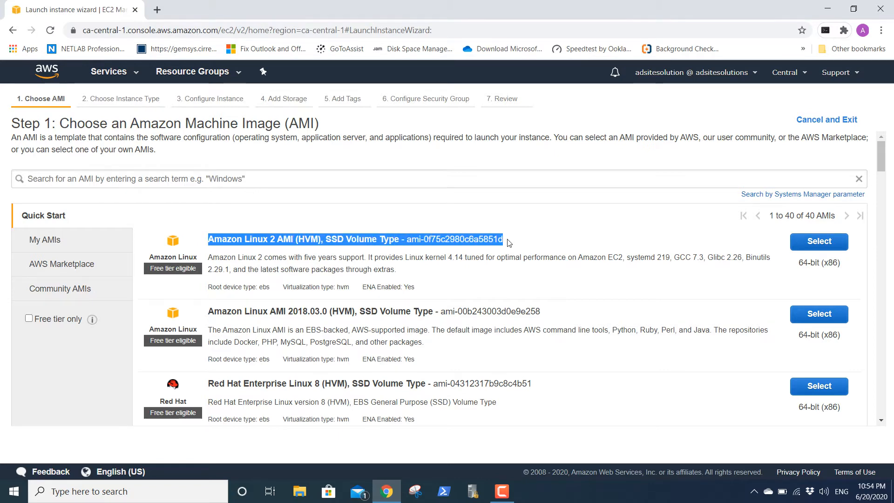
left_click(821, 242)
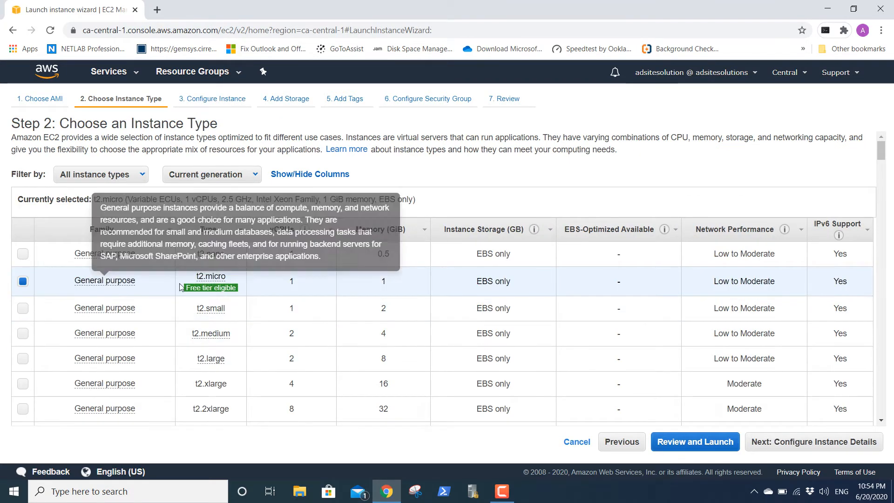
mouse_move(210, 282)
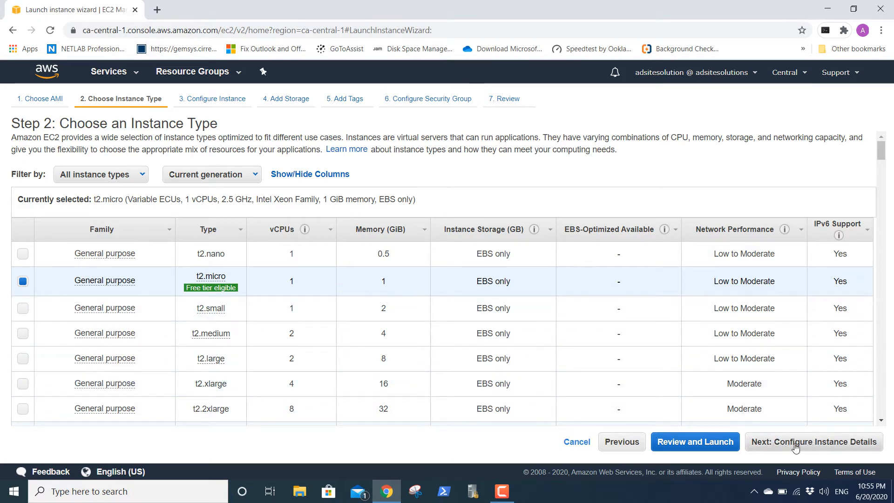
left_click(819, 442)
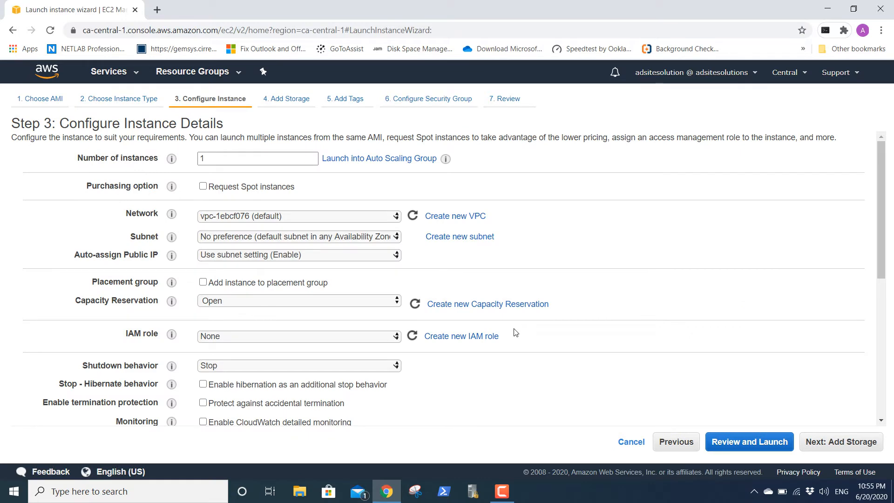
- Review the number of instances and the available Subnet and Auto-assign Public IP options, leaving the defaults in place
left_click(221, 163)
left_click(350, 238)
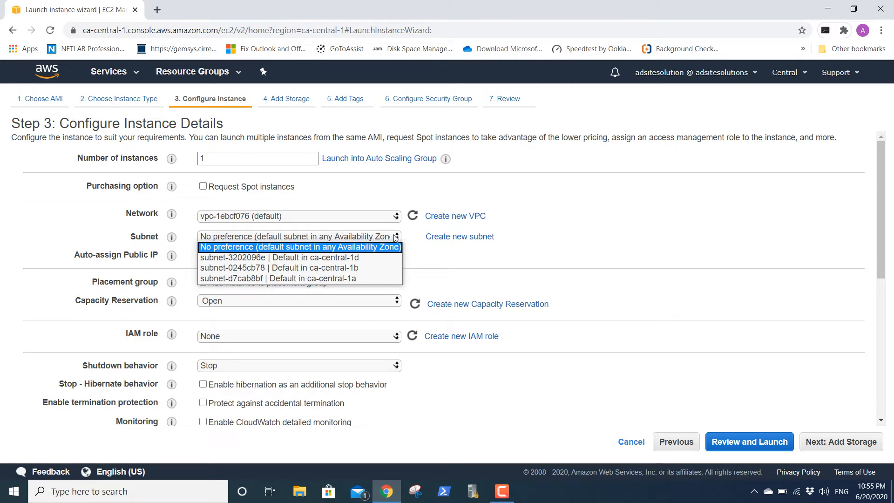
left_click(448, 252)
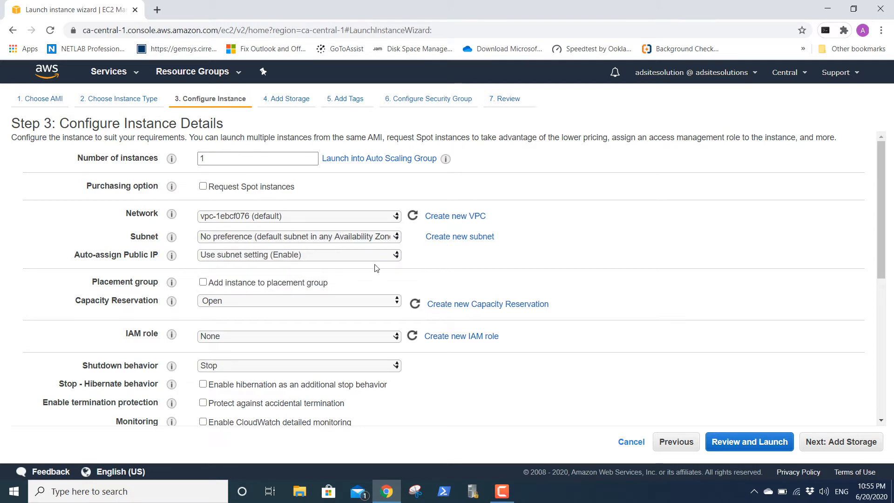
left_click(297, 257)
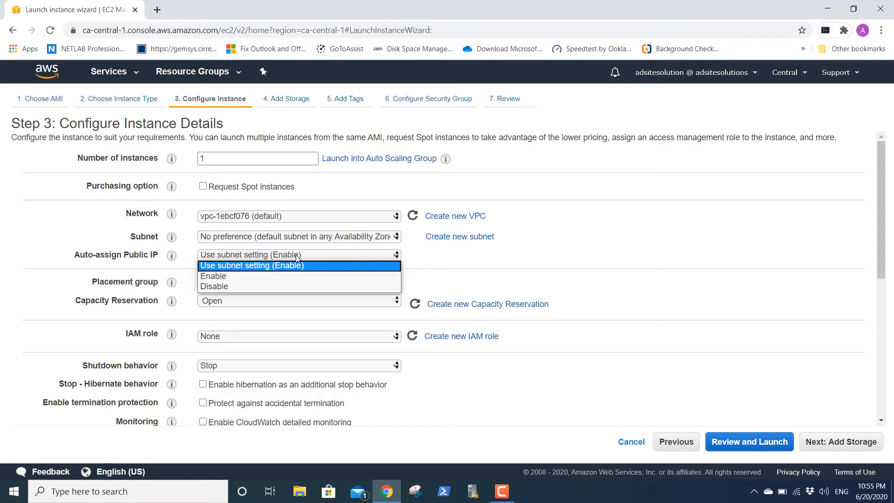
left_click(454, 264)
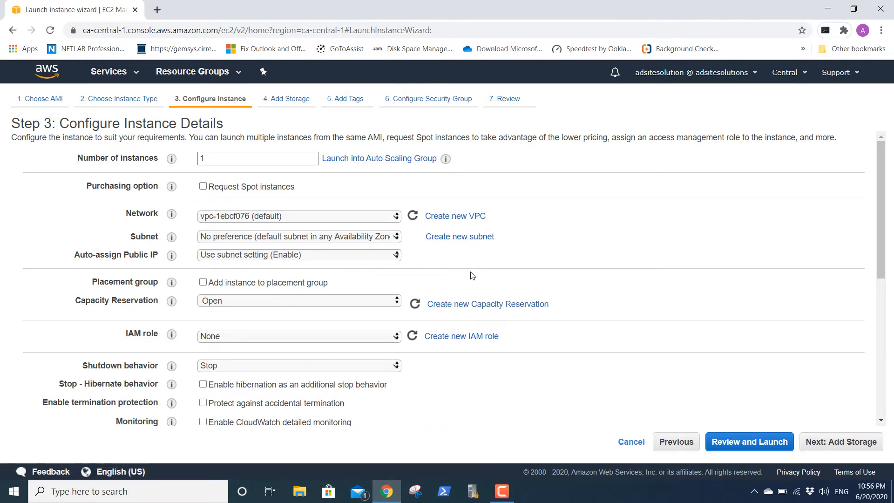
- Keep the shutdown behavior at Stop and the remaining instance details at their defaults, and proceed to the storage settings
scroll(472, 276, "down", 2)
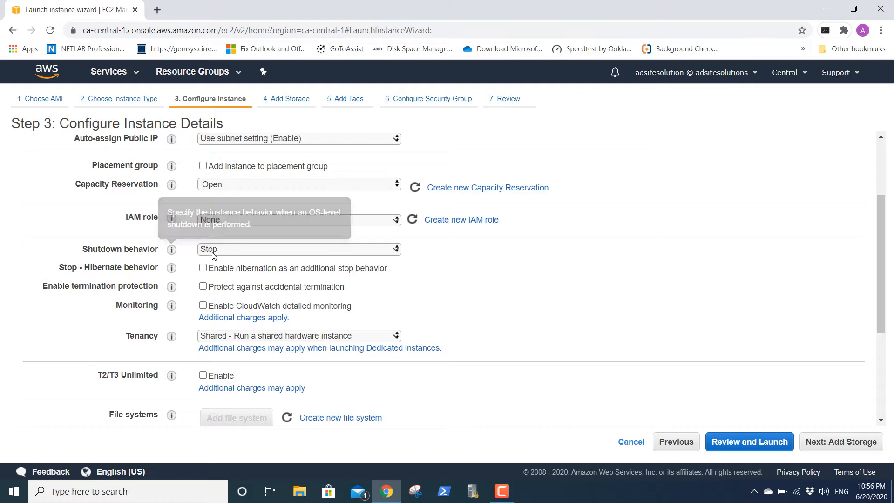
left_click(333, 249)
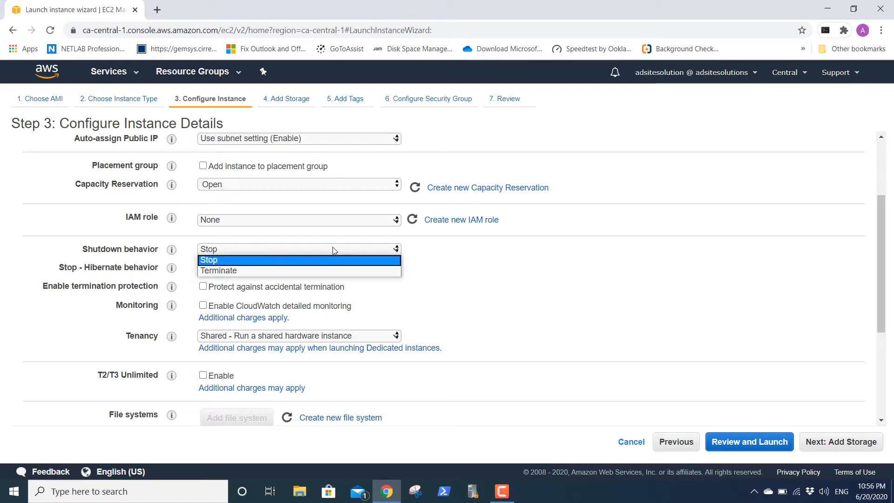
left_click(332, 248)
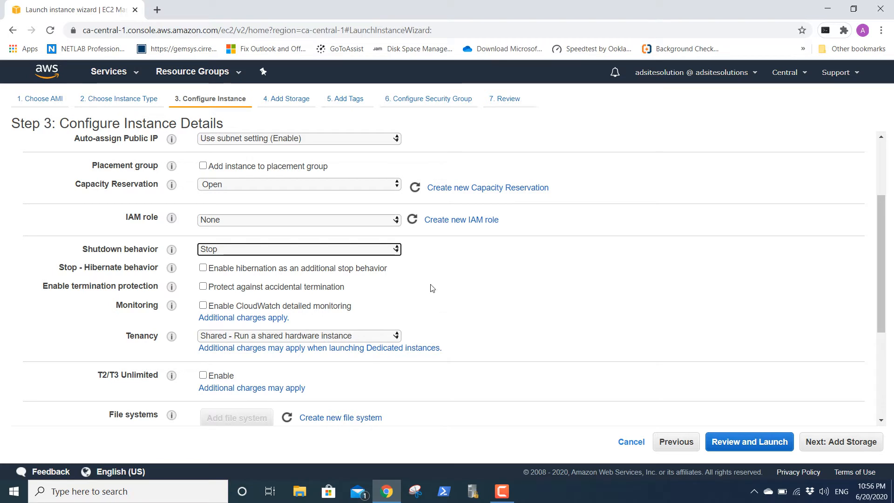
scroll(479, 262, "down", 2)
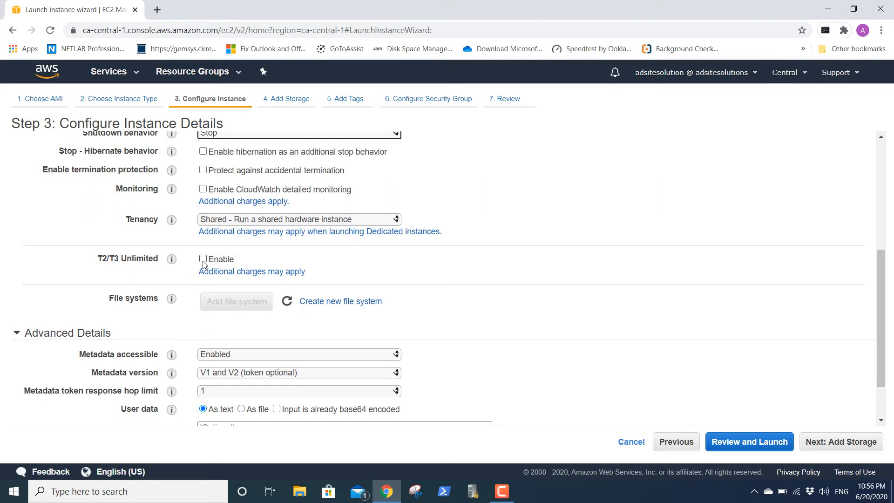
scroll(458, 293, "down", 1)
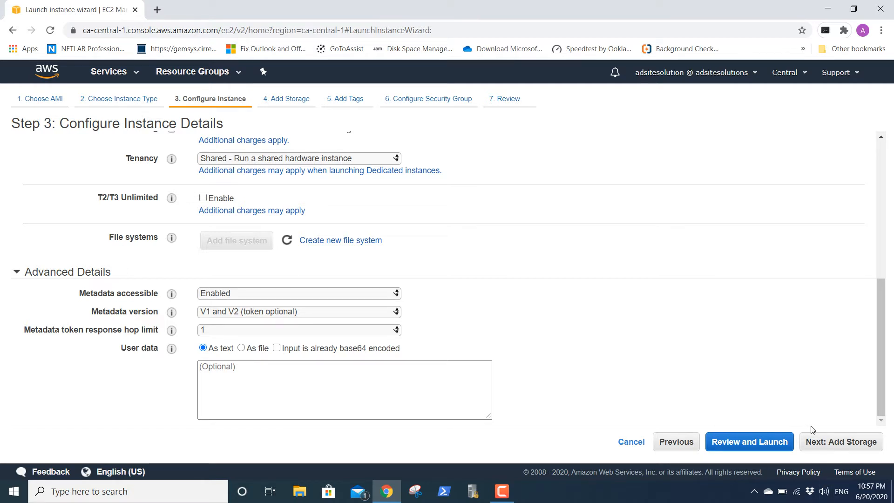
left_click(837, 445)
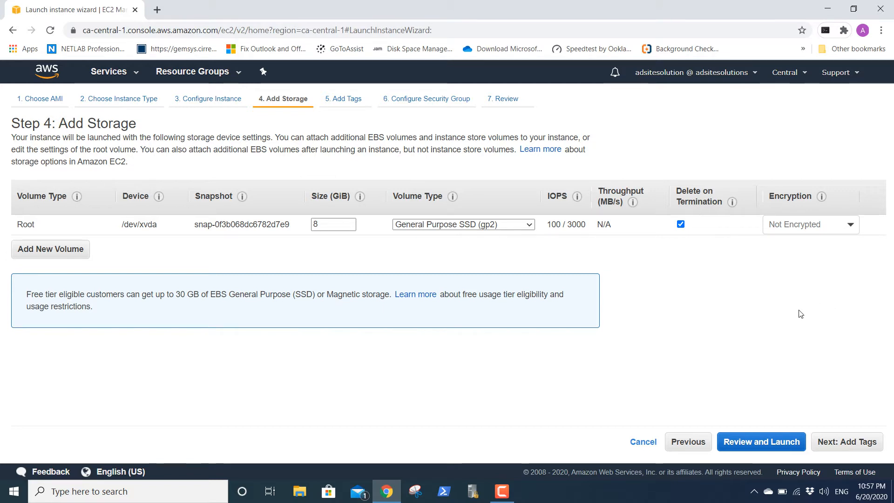
- Check the root volume's encryption options, leave it as Not Encrypted and proceed to the tags
left_click(848, 228)
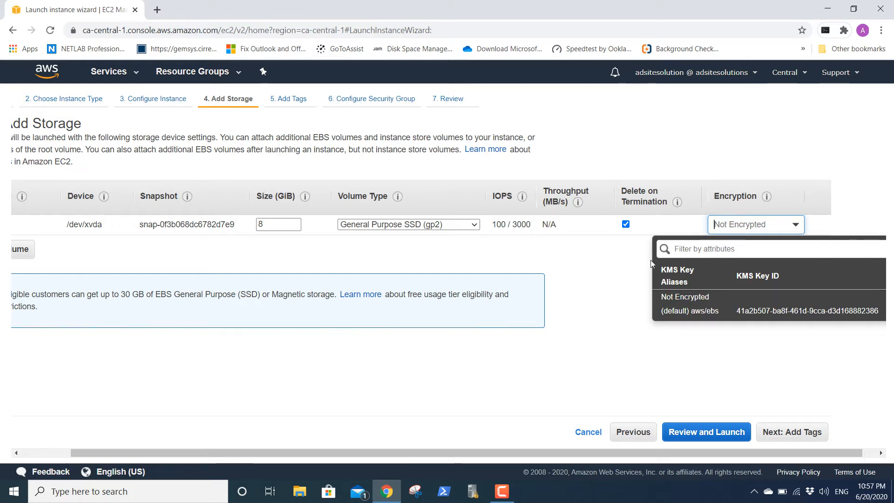
left_click(574, 292)
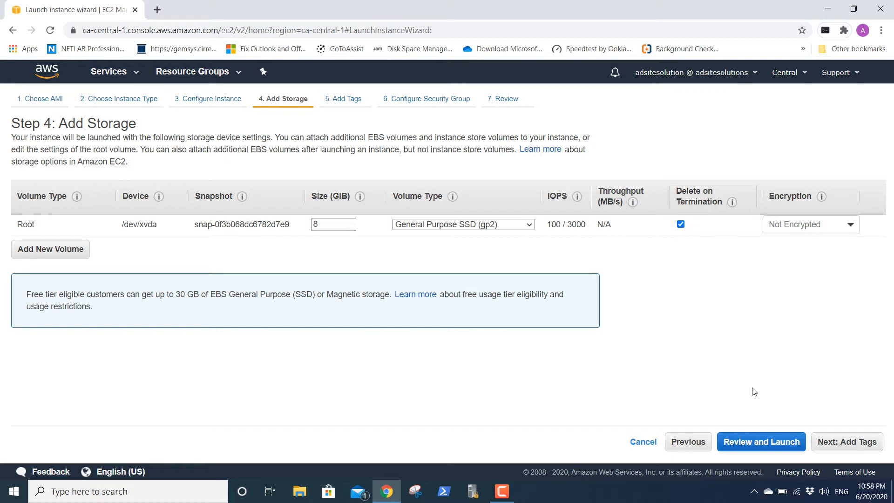
left_click(849, 443)
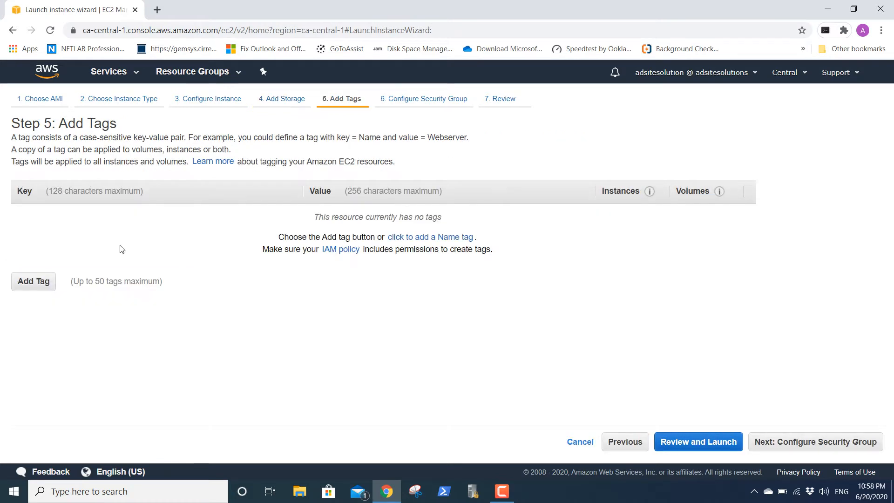
- Add a tag with the key Name and the value Weberver01, and proceed to the security group configuration
left_click(40, 282)
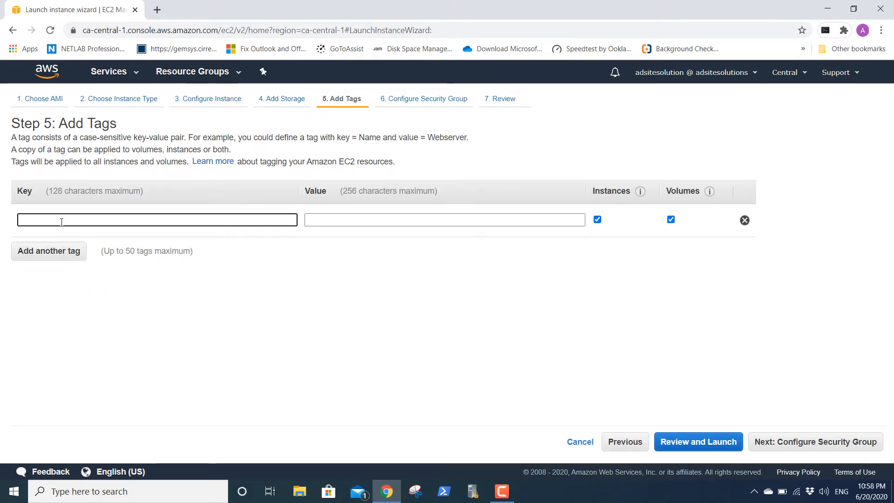
left_click(61, 220)
type("Name")
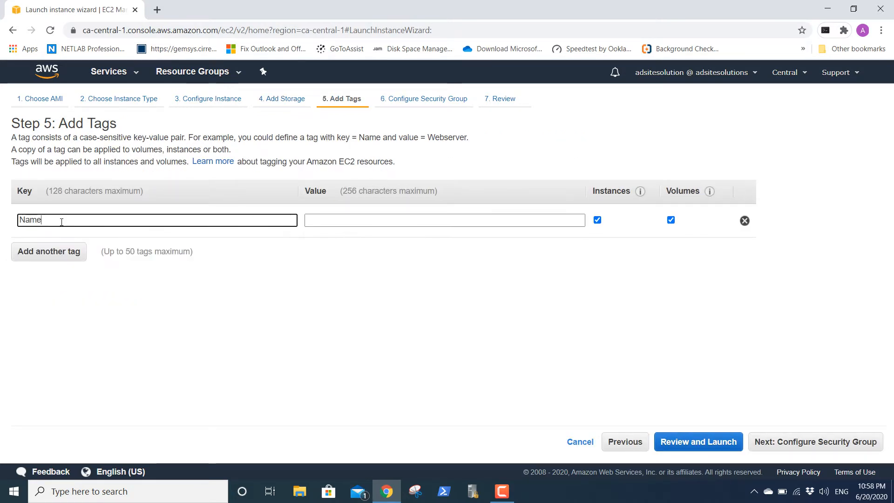
left_click(339, 222)
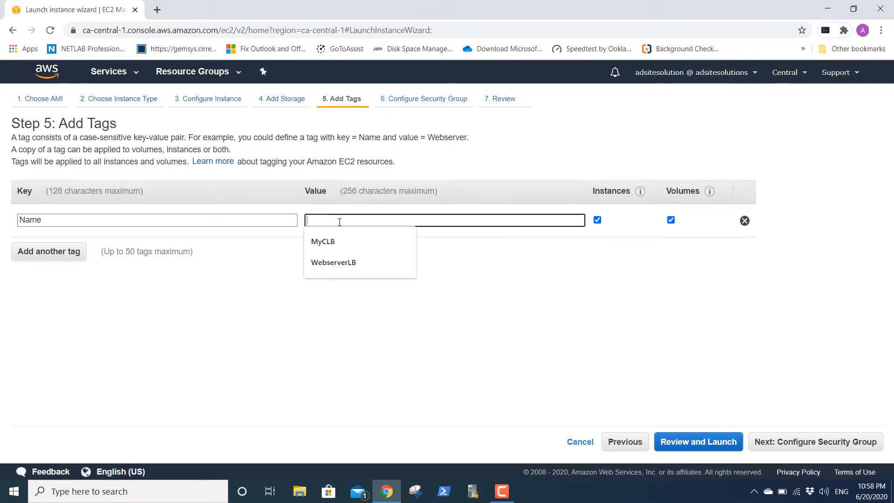
type("Weser")
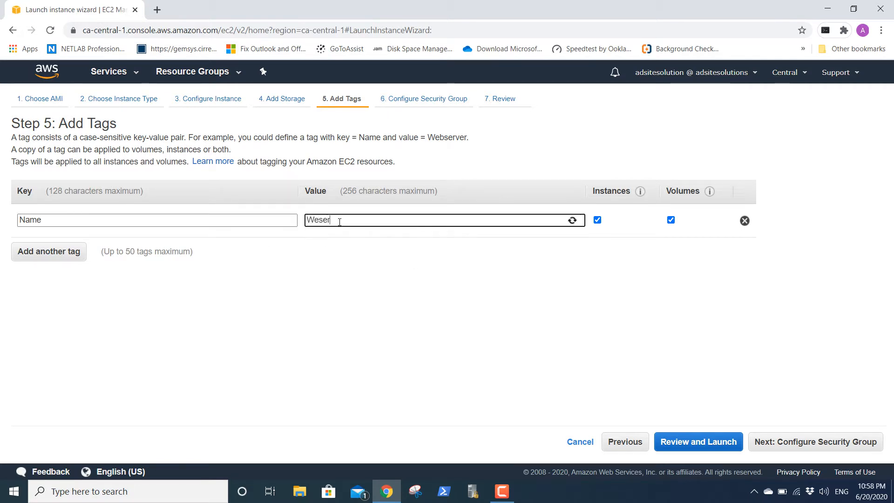
type("ver01")
left_click(322, 219)
key("BackSpace")
type("b")
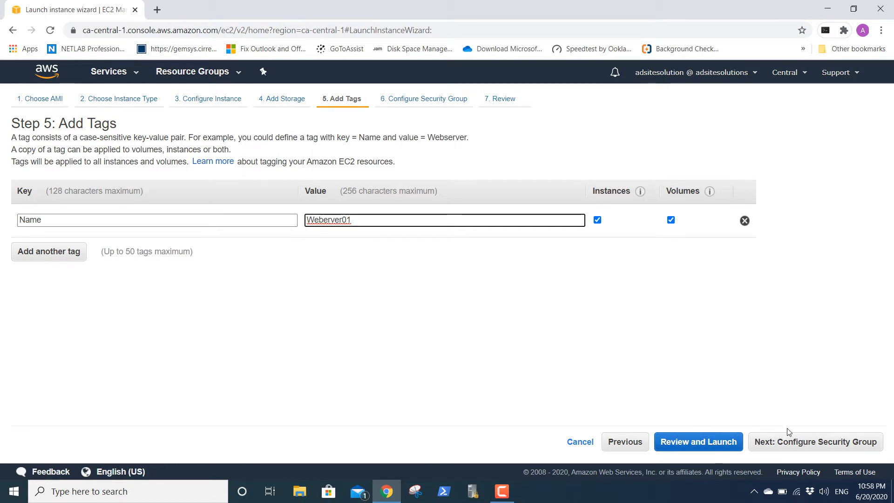
left_click(827, 445)
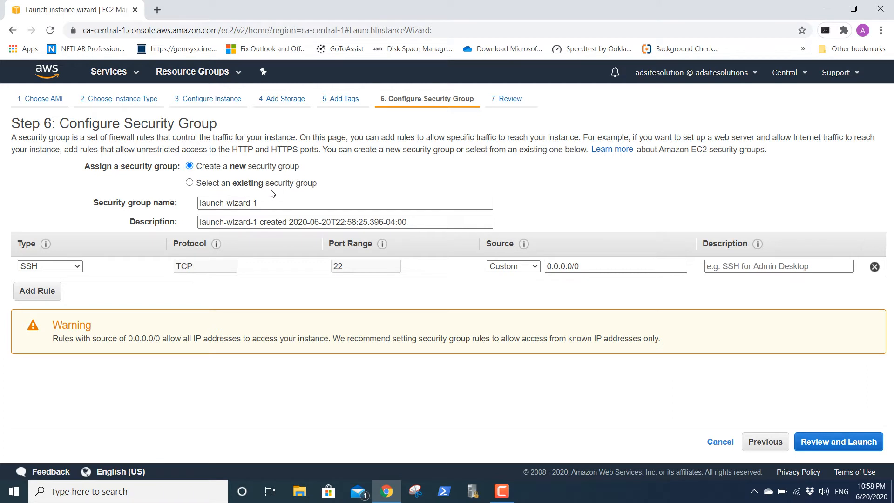
- Assign the existing WebDMZ security group, check its inbound rule sources and proceed to the launch review
left_click(189, 183)
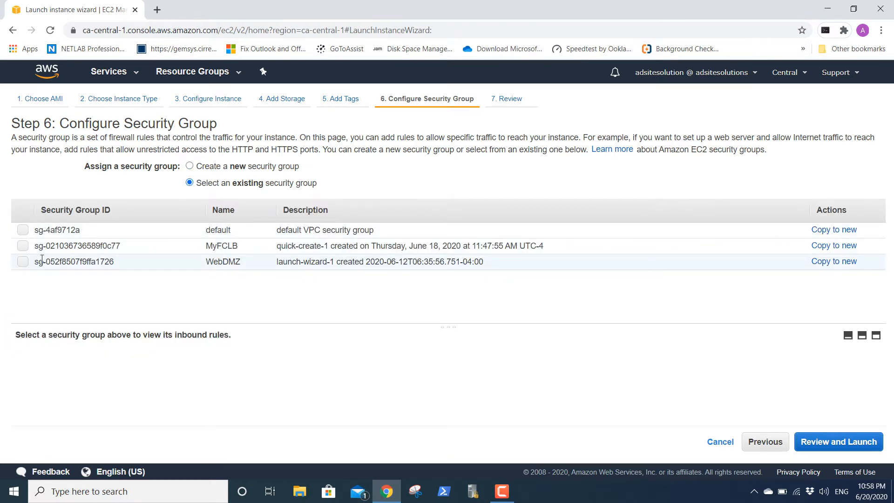
left_click(23, 262)
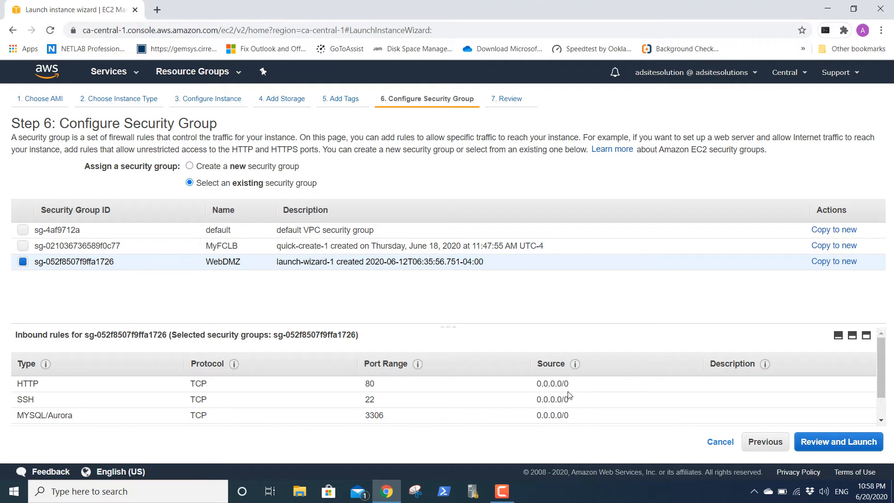
left_click_drag(538, 383, 572, 384)
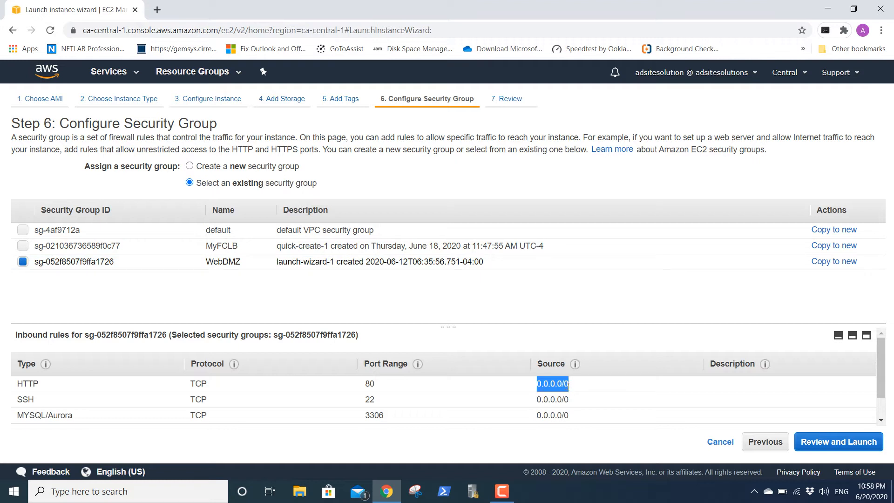
left_click_drag(536, 403, 574, 418)
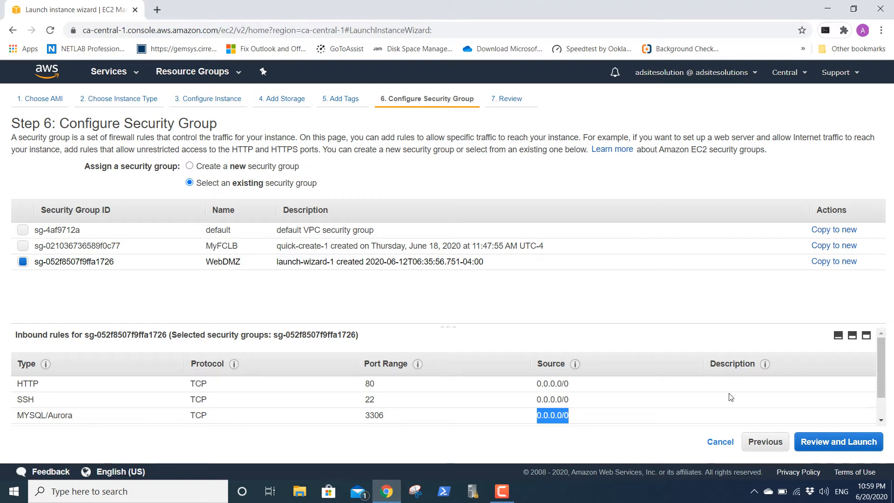
left_click(845, 450)
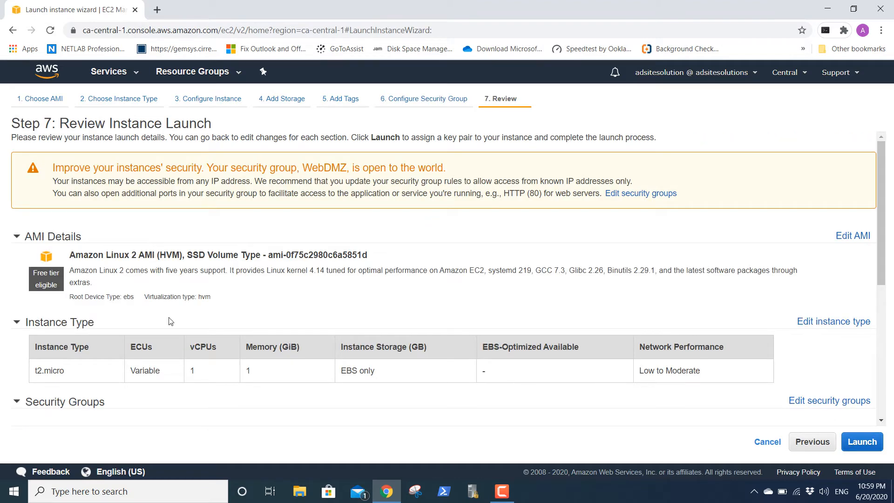
- Review the instance launch summary, proceed to launch and choose to create a new key pair named myWS
scroll(372, 289, "down", 6)
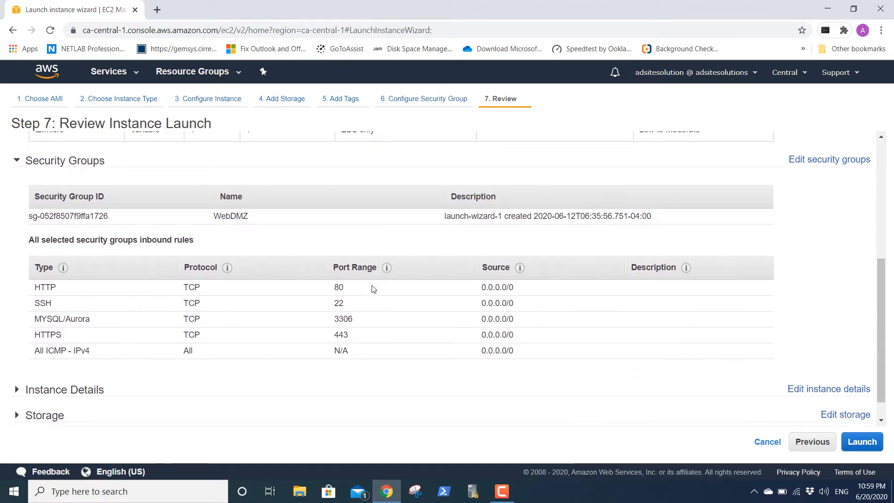
scroll(370, 291, "up", 8)
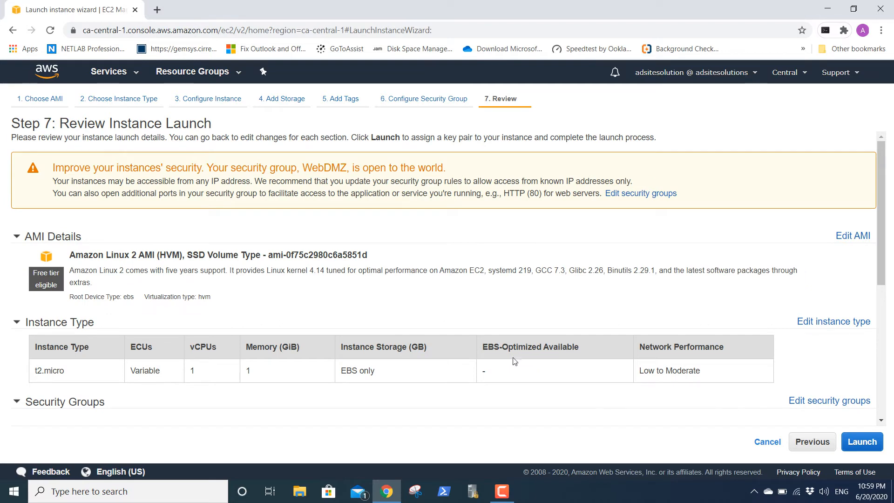
left_click(862, 442)
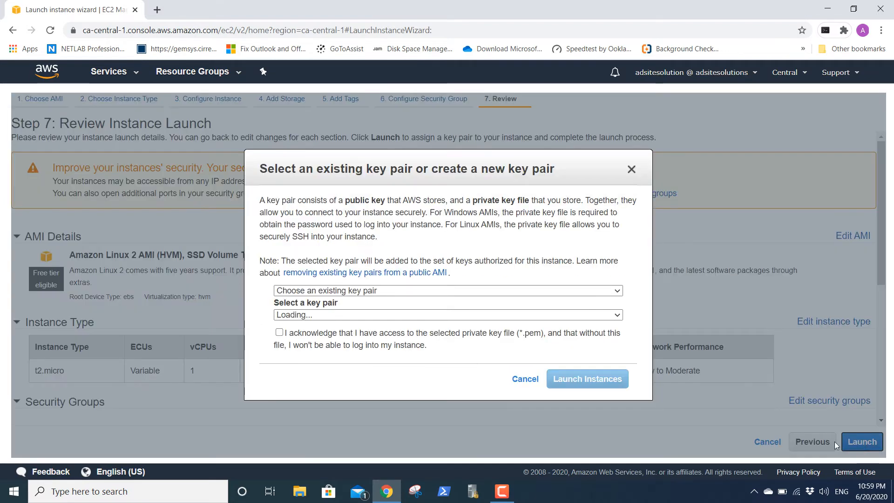
left_click(328, 291)
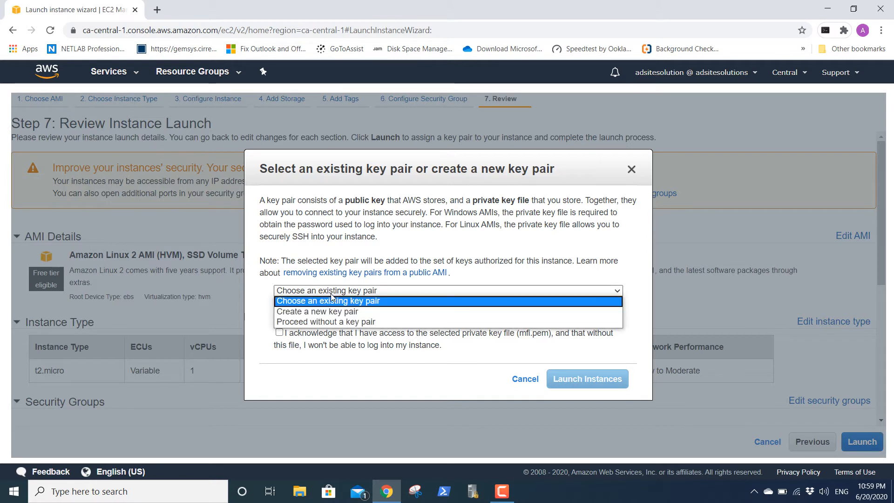
left_click(330, 312)
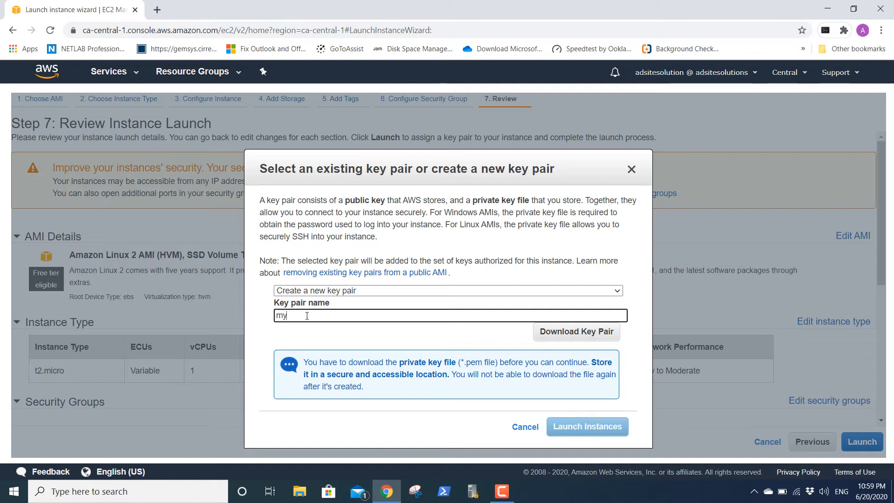
type("WS")
- Download the new key pair as myWS.pem into the Keypair folder on the Desktop
left_click(582, 336)
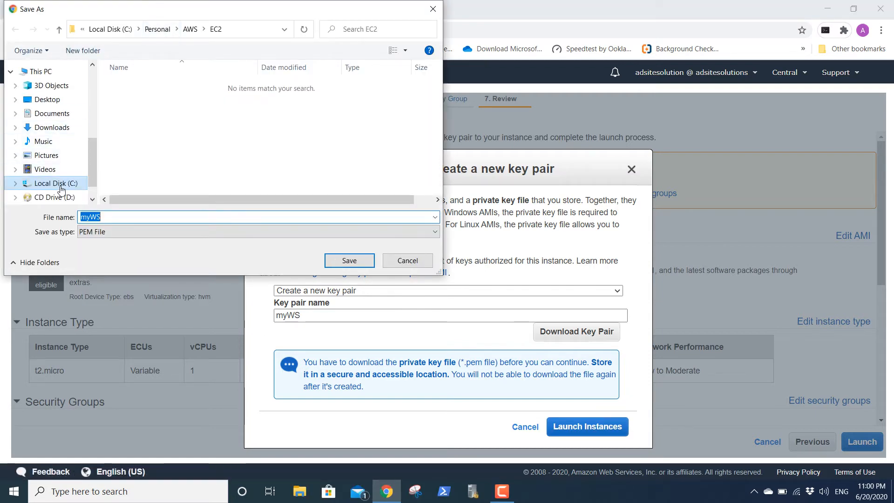
left_click(47, 100)
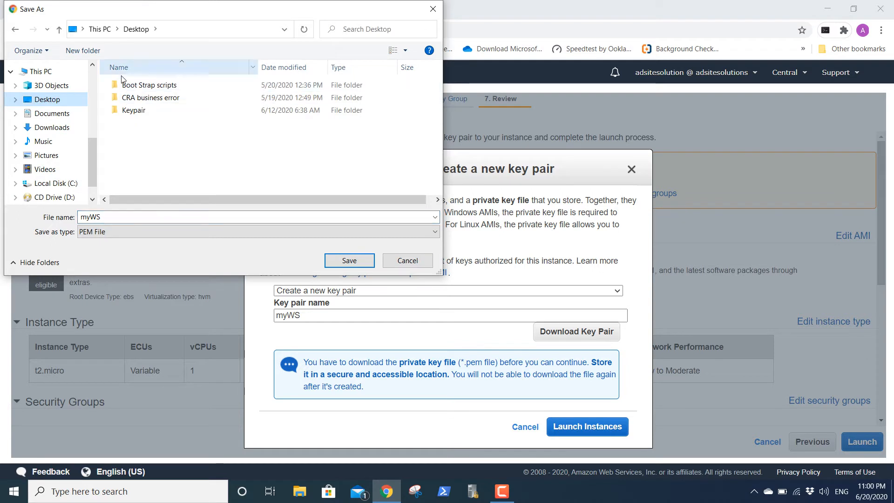
double_click(134, 111)
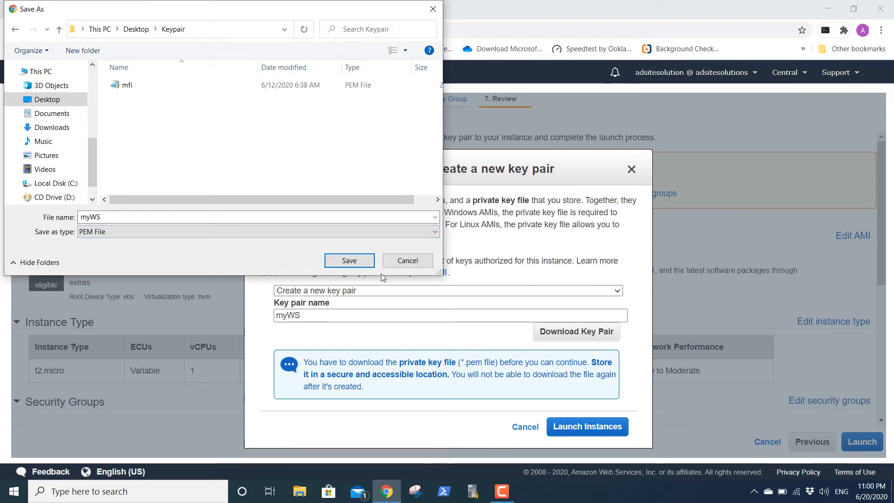
left_click(350, 261)
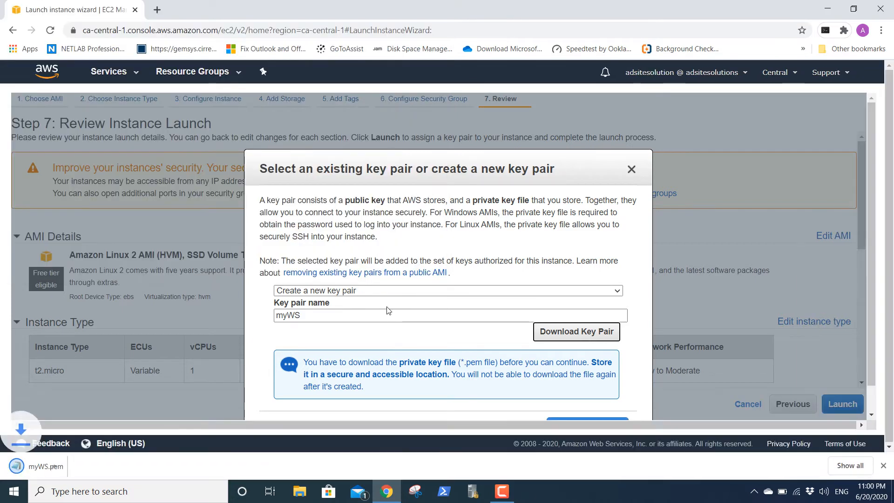
- Launch the instance with the new key pair and open the instances list
scroll(671, 336, "down", 1)
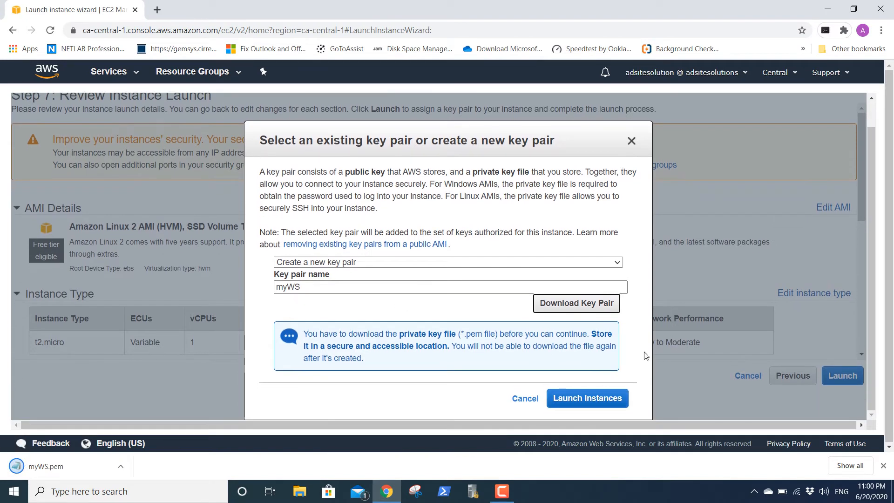
left_click(589, 402)
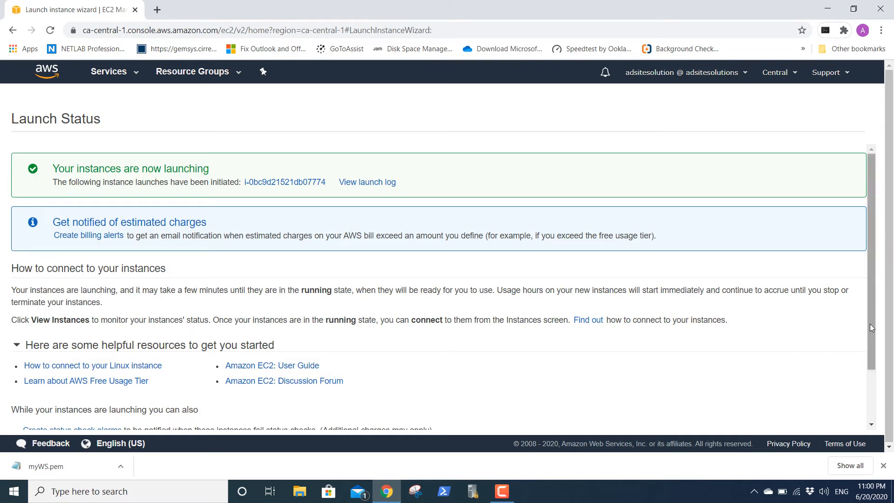
scroll(870, 330, "down", 2)
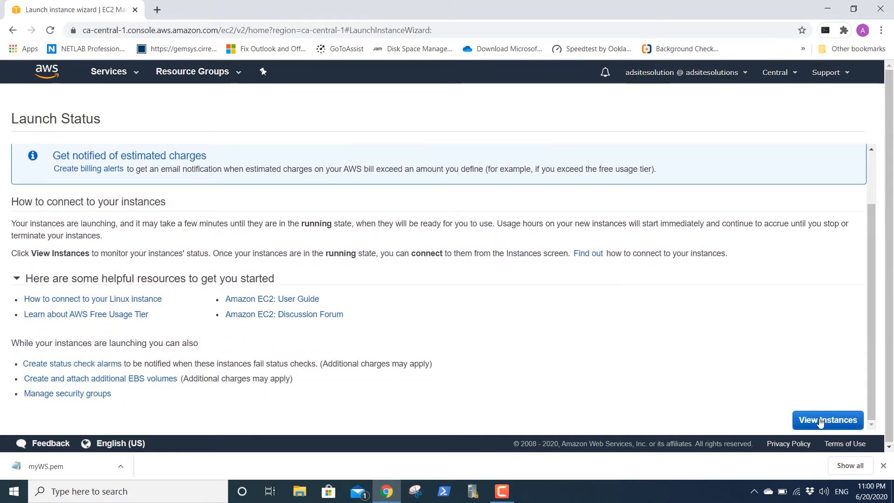
left_click(821, 421)
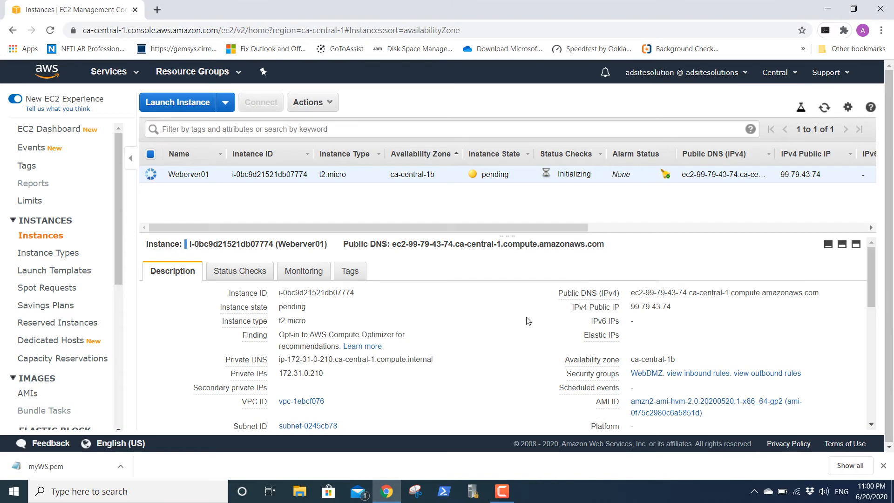
mouse_move(501, 496)
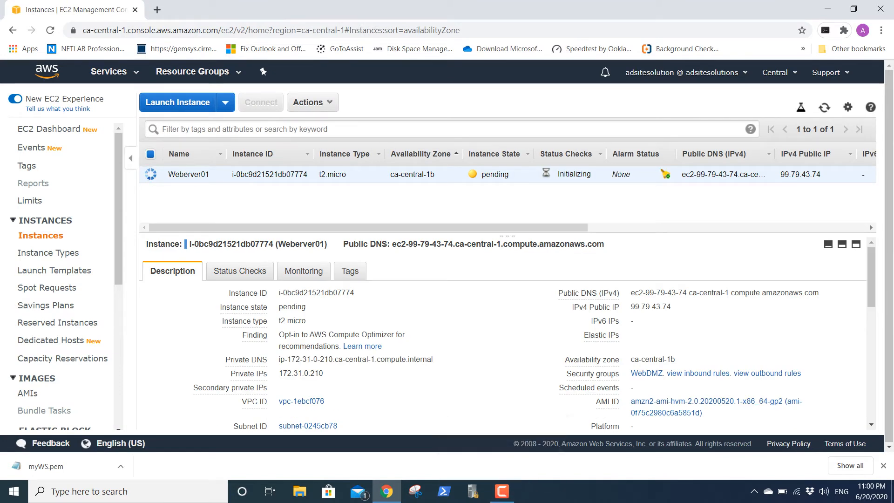
left_click(502, 492)
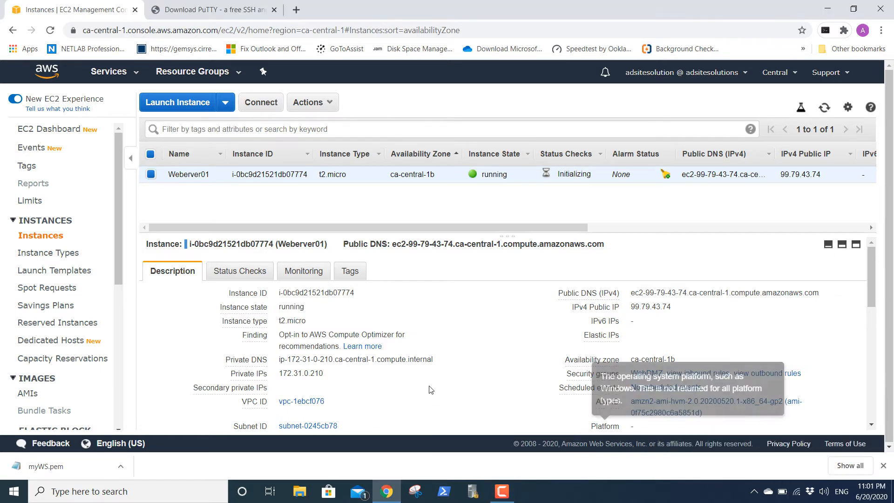
left_click(509, 498)
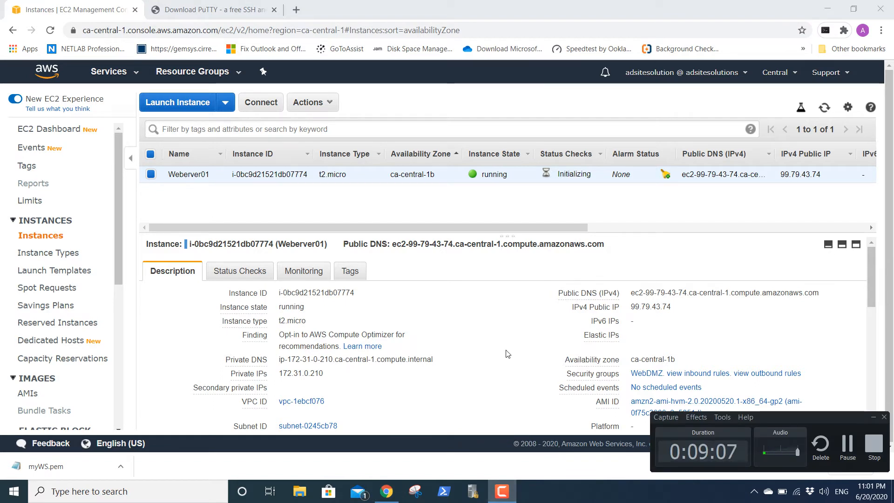
left_click_drag(820, 418, 741, 501)
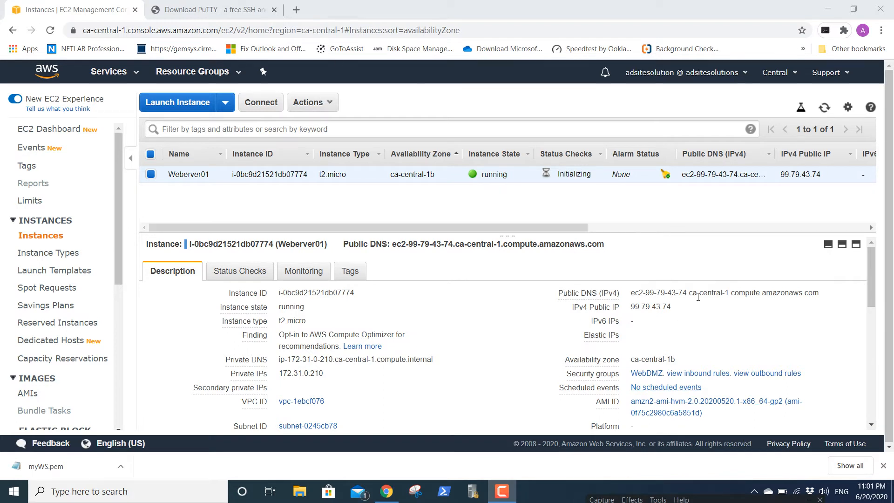
- Examine the Weberver01 instance's description, including its public IP and key pair name, and view the PuTTY download page at putty.org
mouse_move(678, 311)
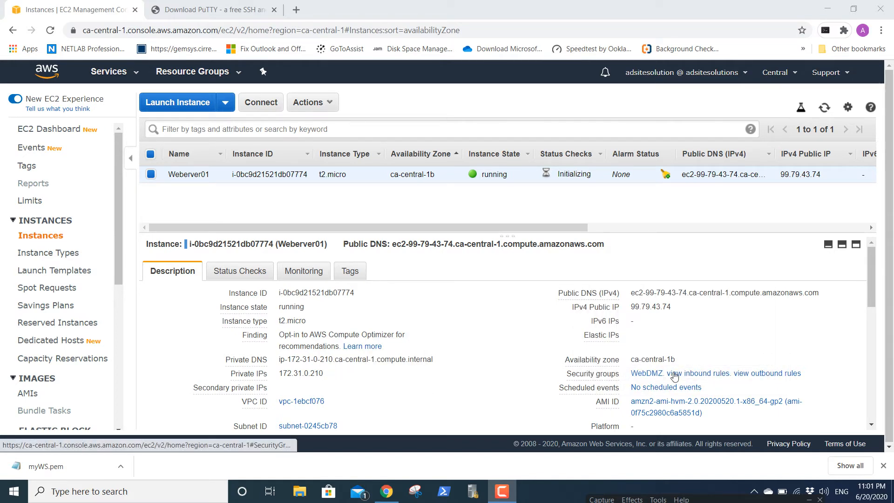
scroll(710, 357, "down", 1)
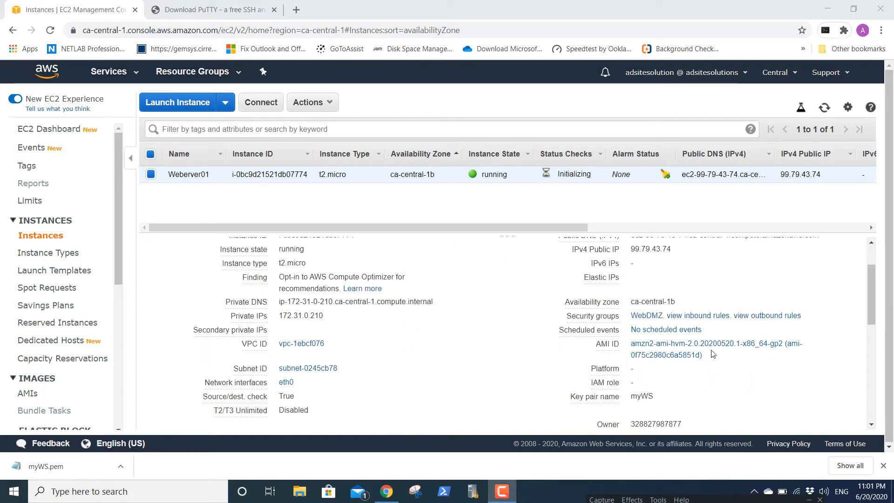
scroll(474, 330, "up", 1)
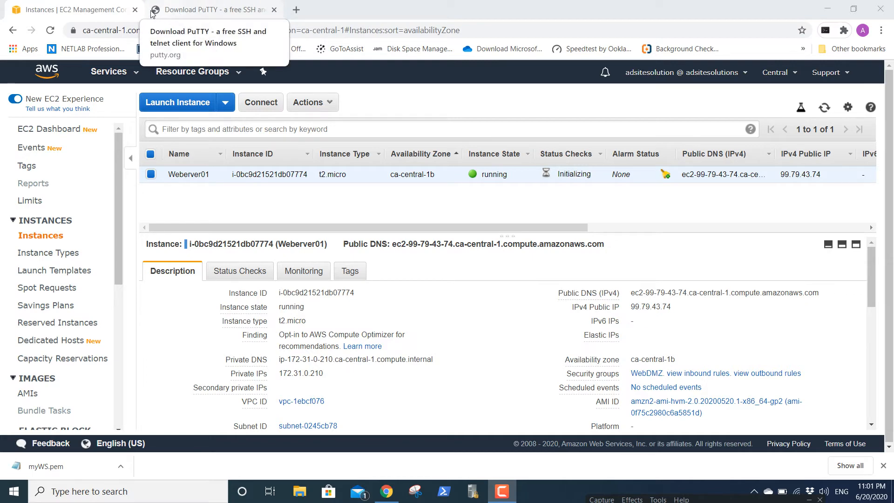
left_click(203, 9)
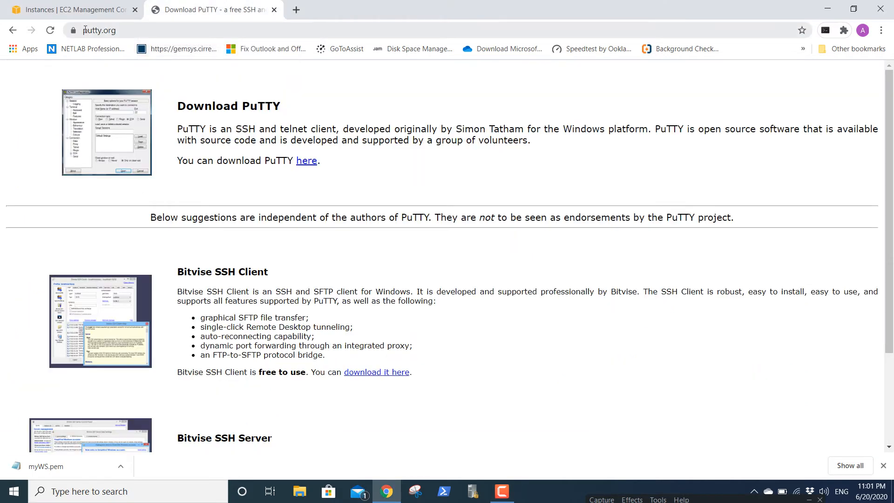
left_click_drag(82, 31, 117, 30)
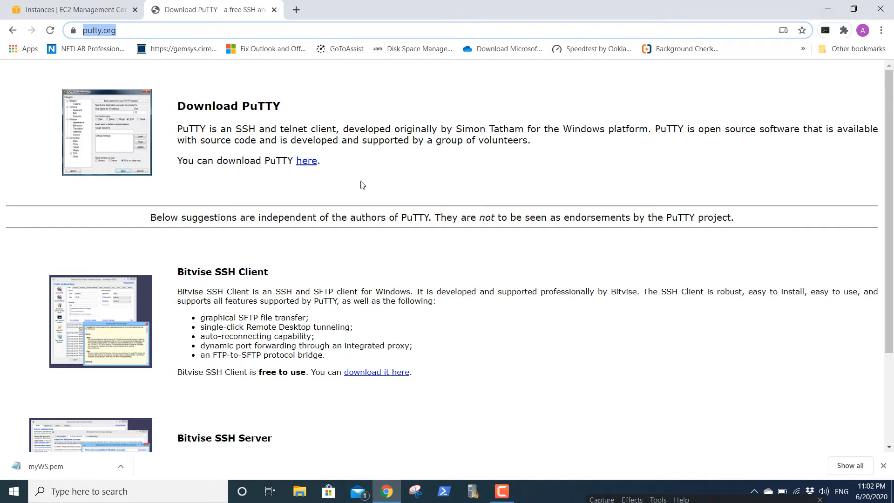
- Minimize the browser, search Windows for puttygen and open the PuTTYgen app
left_click(829, 10)
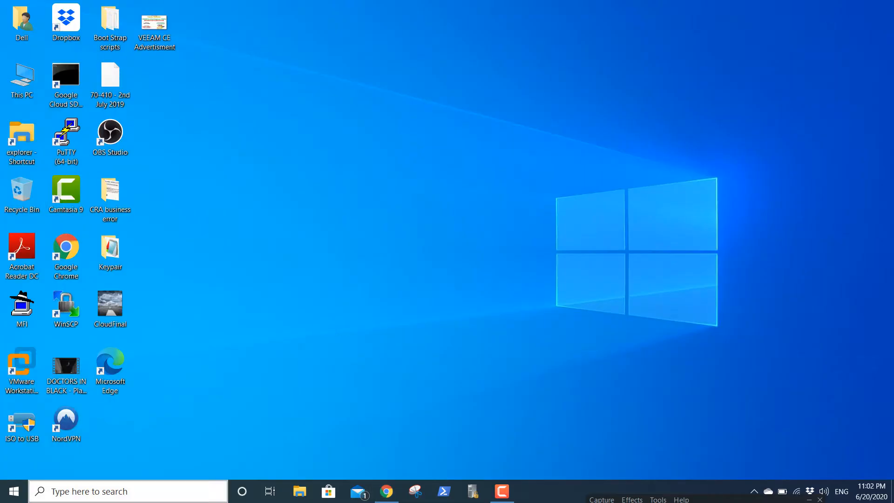
left_click(7, 501)
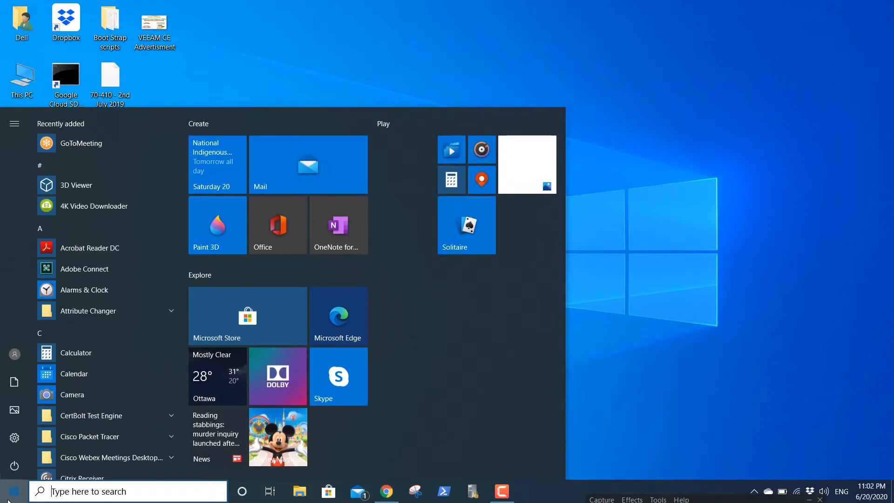
type("putty")
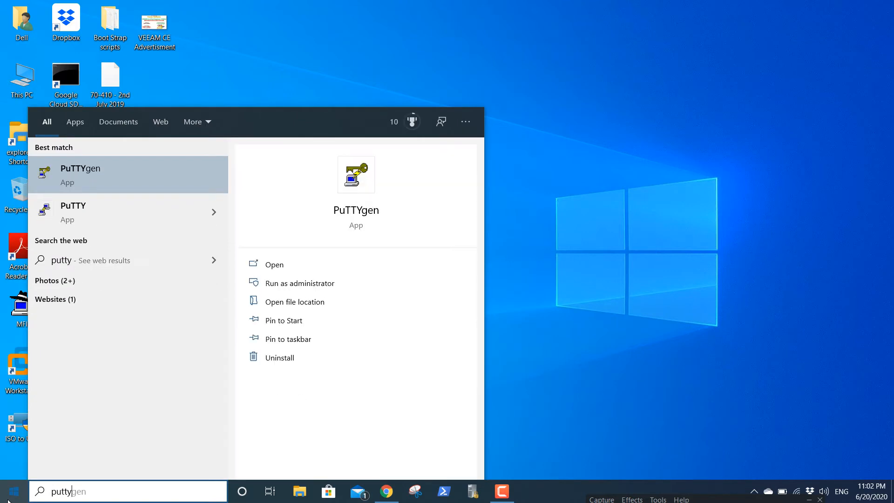
type("gen")
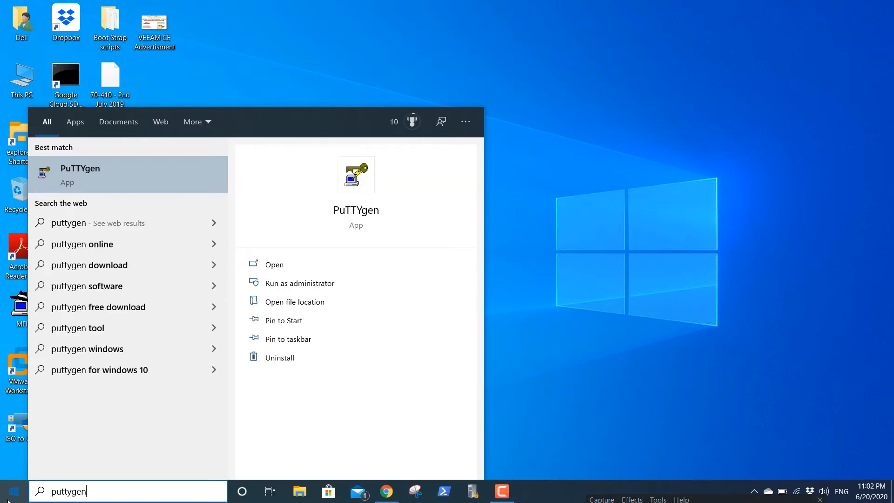
left_click(102, 170)
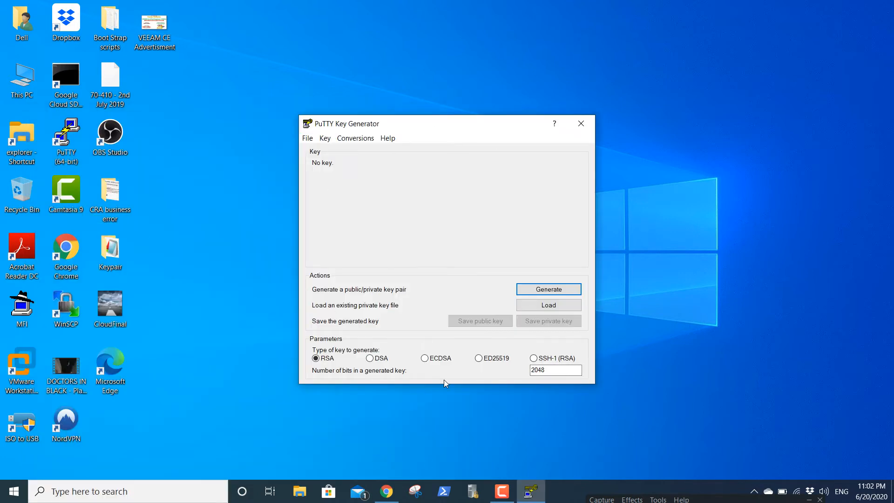
- Load the myWS PEM private key from the Keypair folder with All Files shown, and dismiss the import notice
left_click(308, 139)
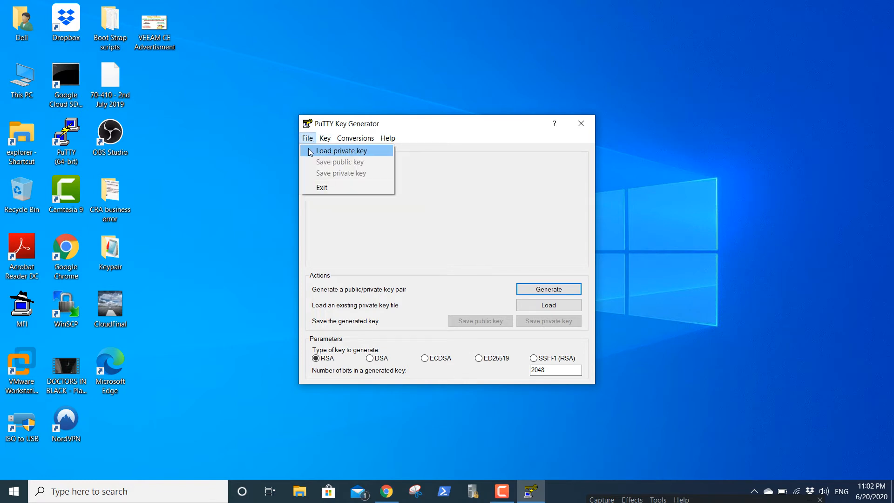
left_click(330, 152)
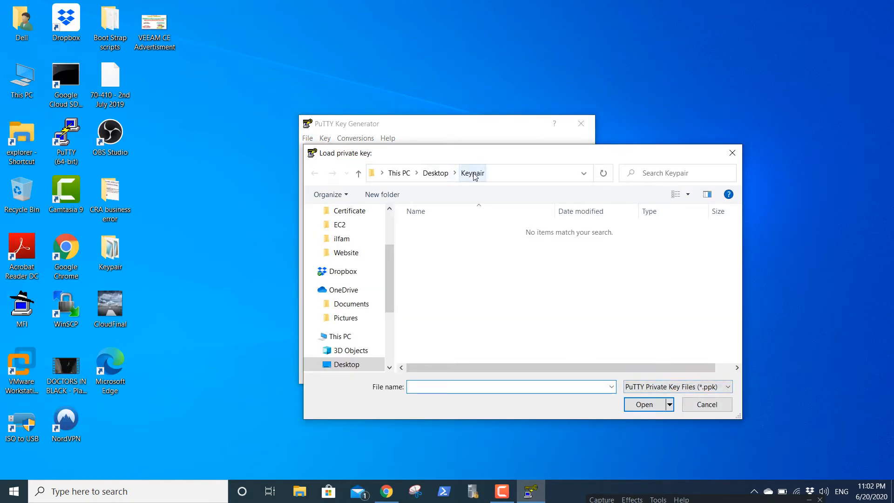
left_click(694, 390)
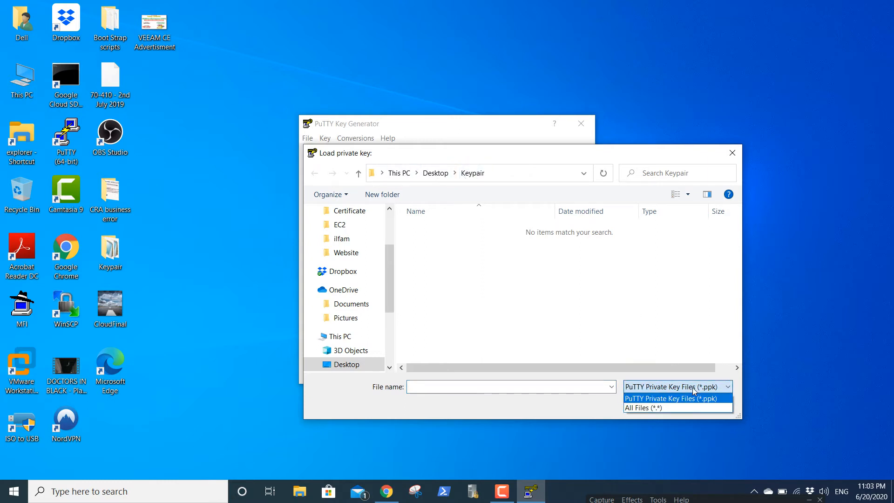
left_click(659, 408)
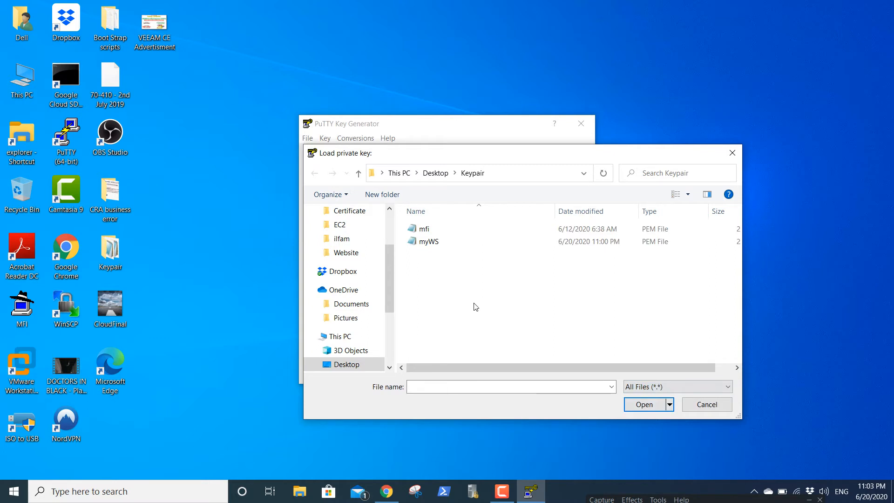
double_click(437, 243)
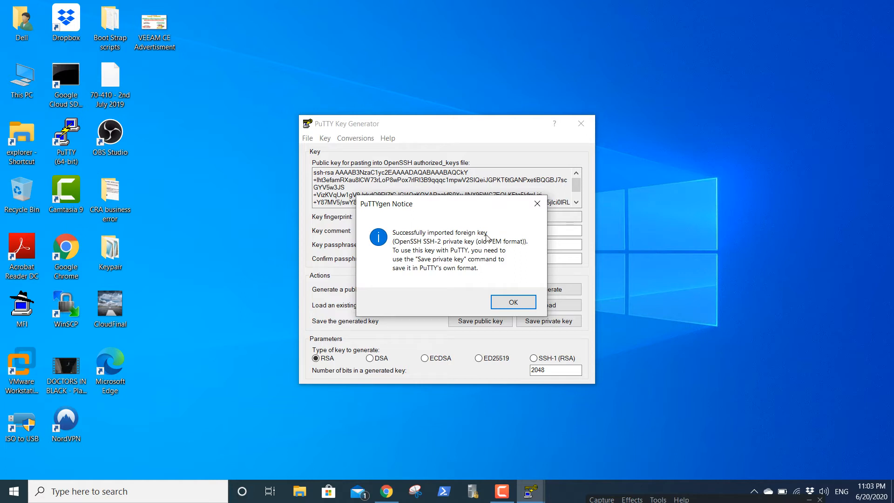
left_click(513, 307)
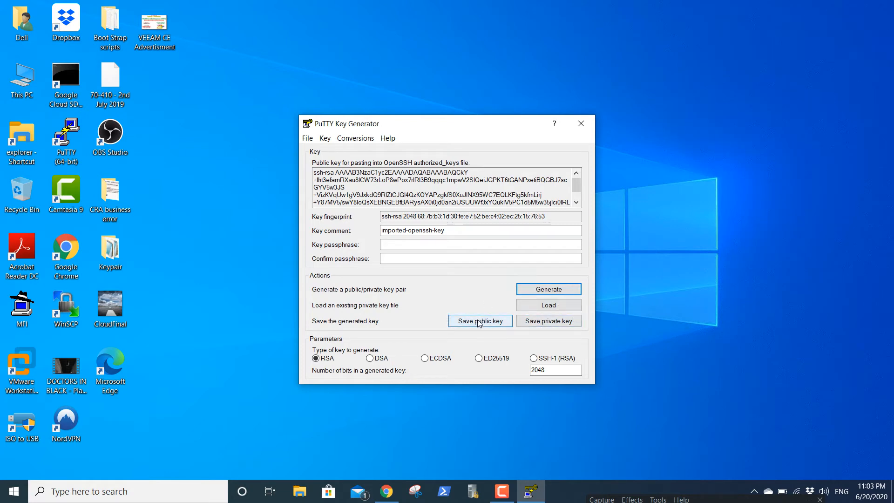
- Save the private key without a passphrase as myWS in PPK format, close PuTTYgen and check the file in the desktop Keypair folder
left_click(555, 324)
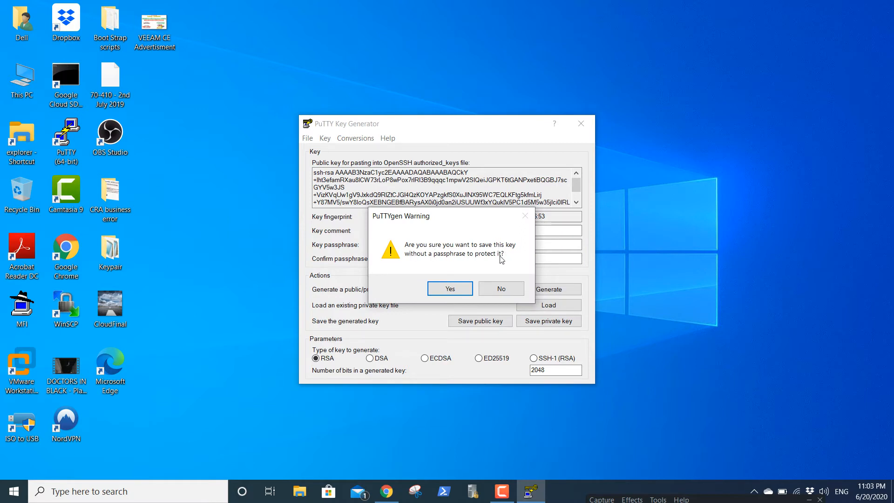
left_click(455, 290)
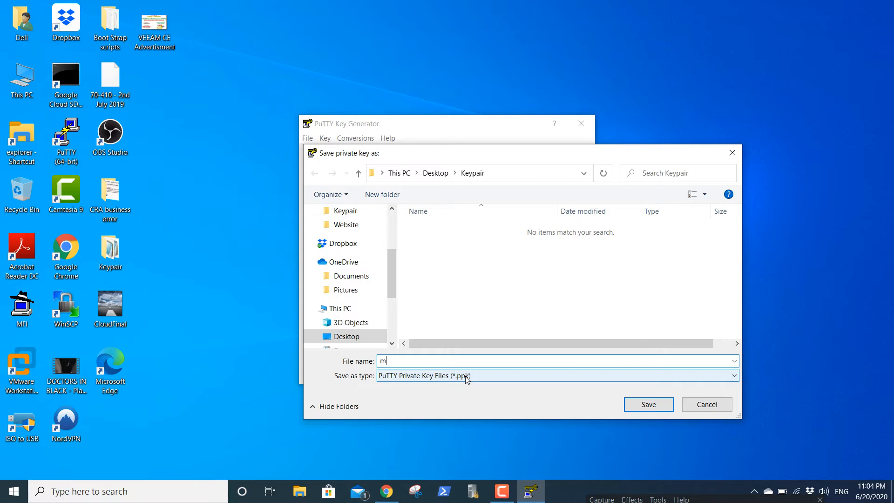
type("yWS")
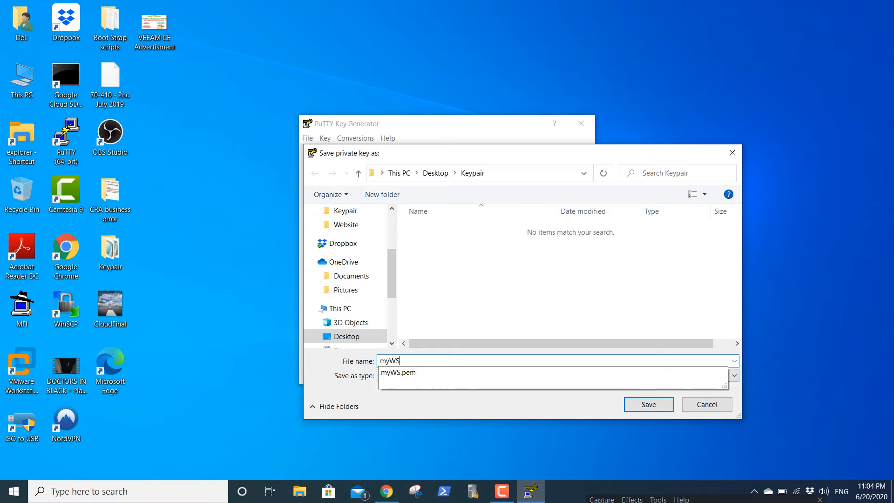
left_click(530, 293)
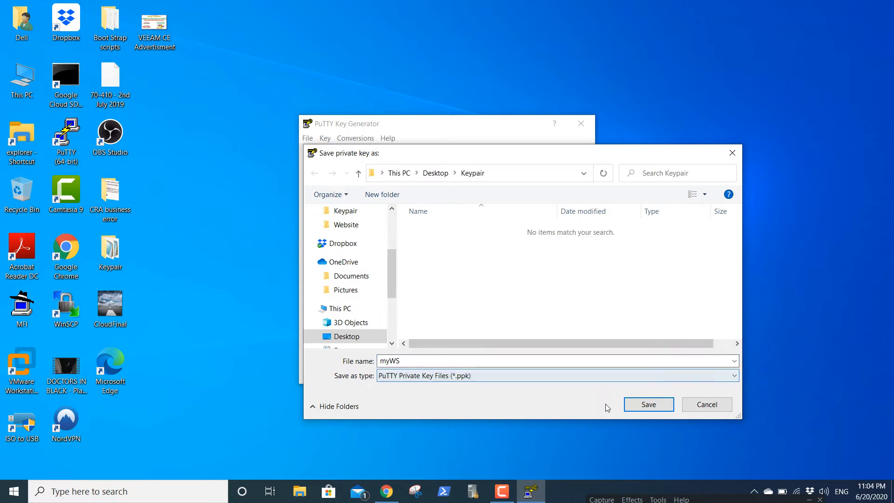
left_click(649, 404)
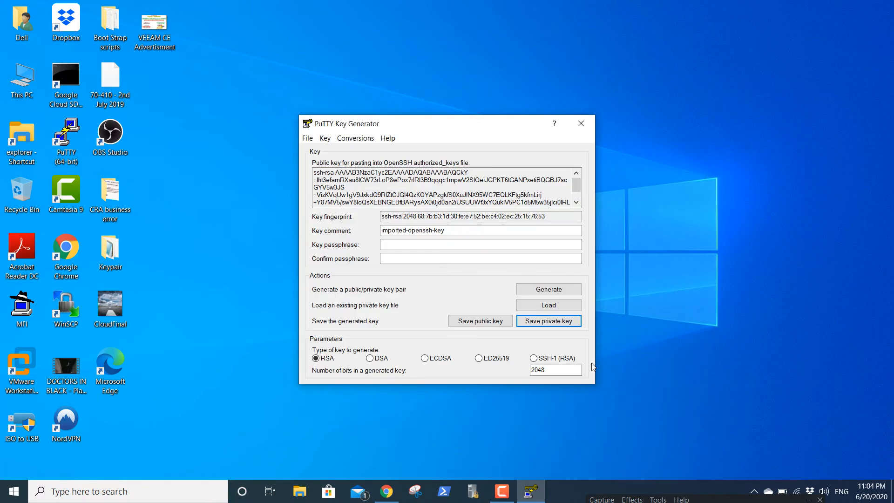
left_click(578, 127)
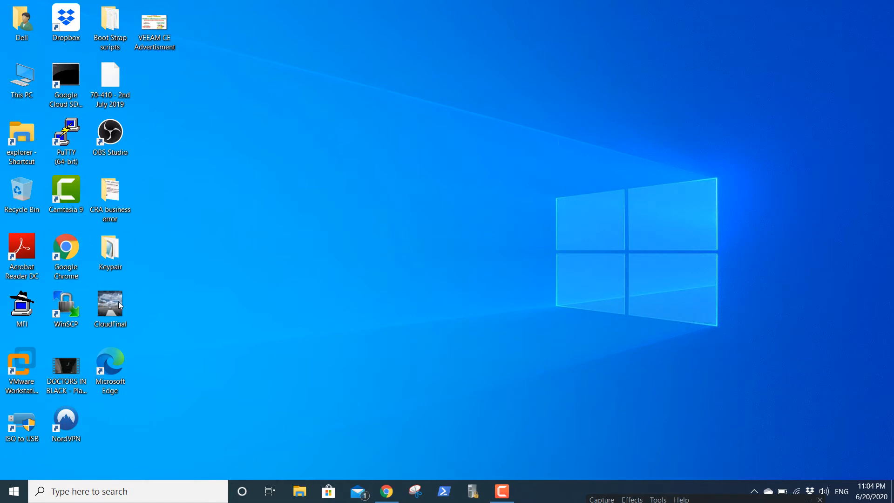
double_click(112, 265)
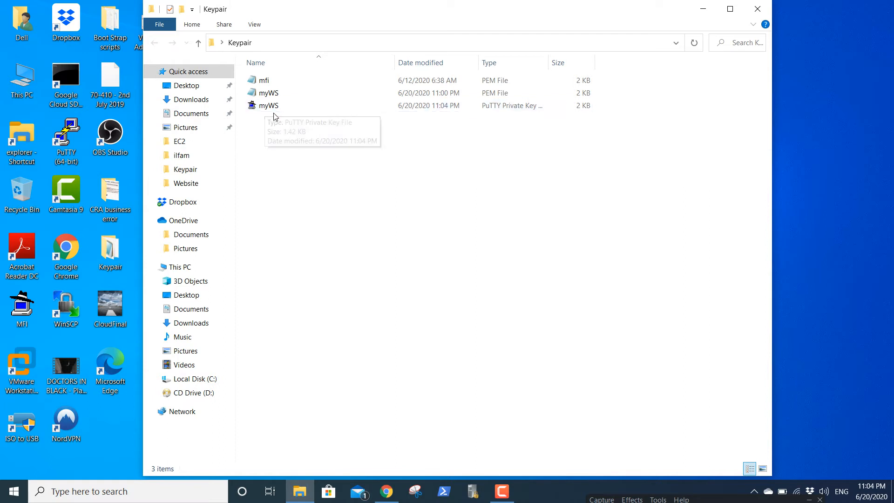
left_click(757, 10)
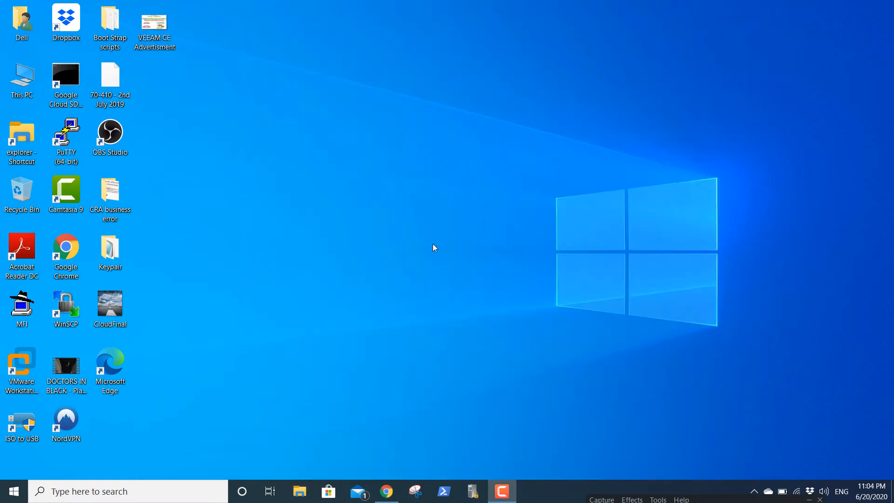
- Search Windows for putty, open the PuTTY app and enter ec2-user@ as the start of the host name
left_click(20, 496)
type("putty")
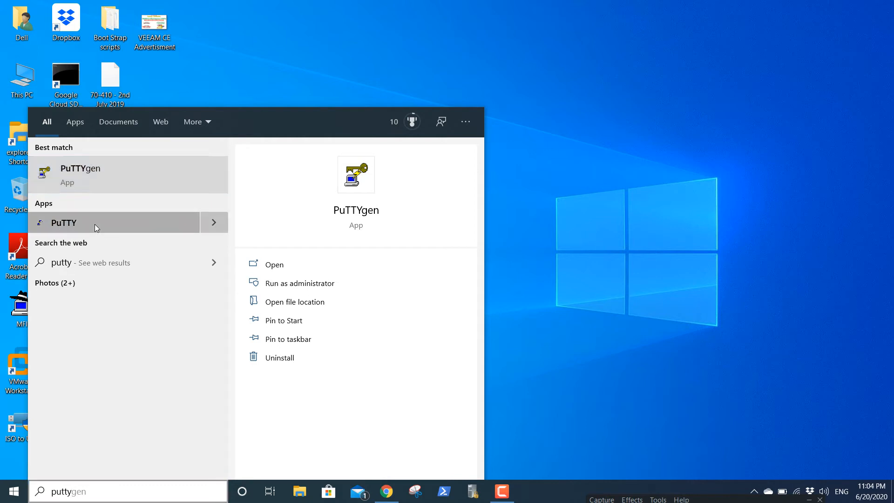
left_click(94, 225)
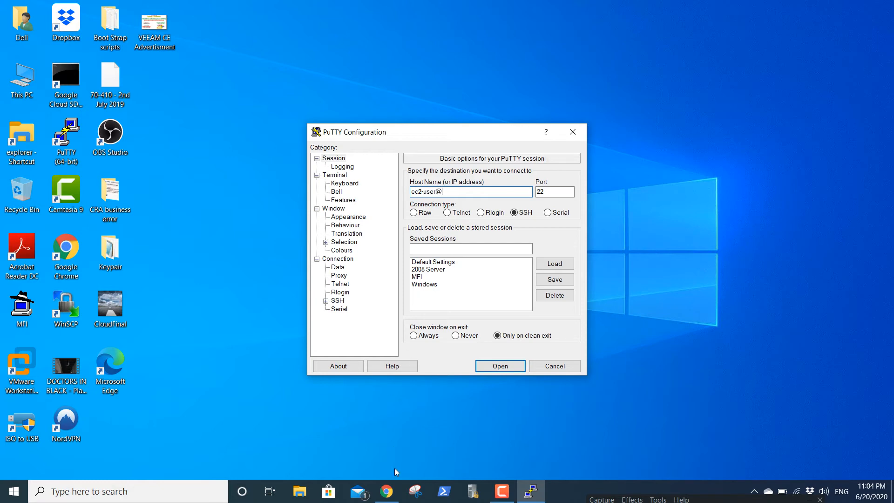
left_click(386, 492)
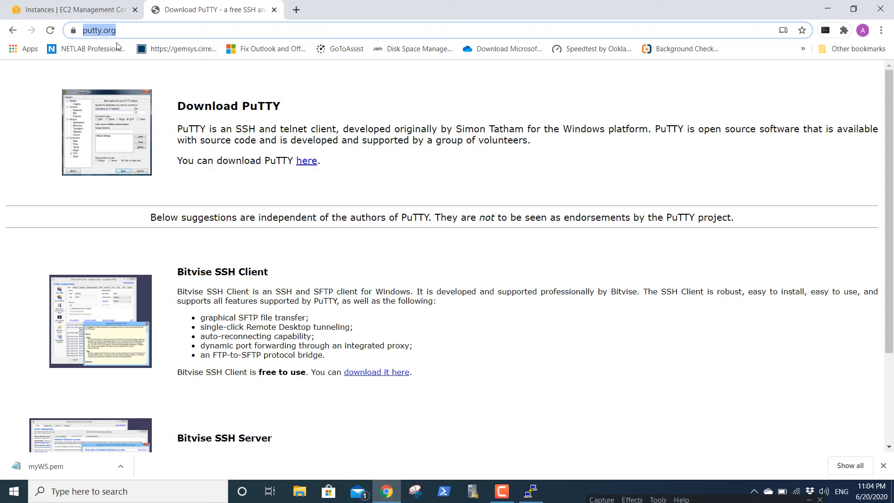
left_click(80, 10)
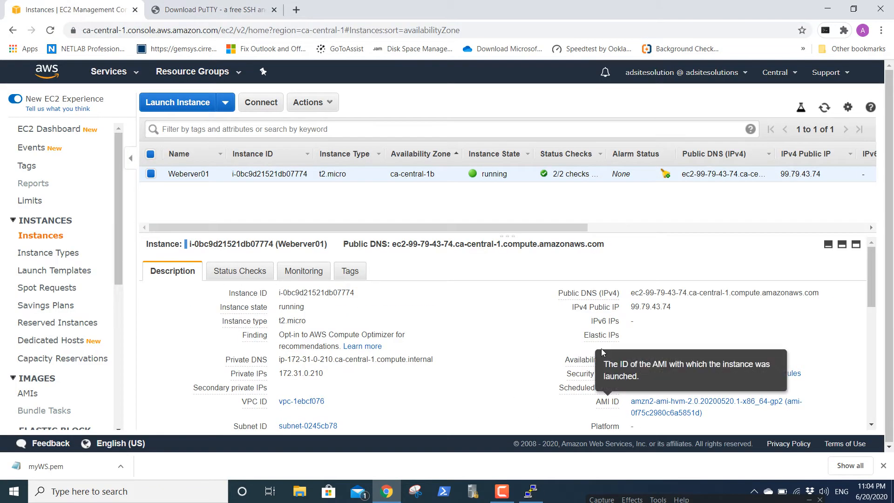
mouse_move(678, 313)
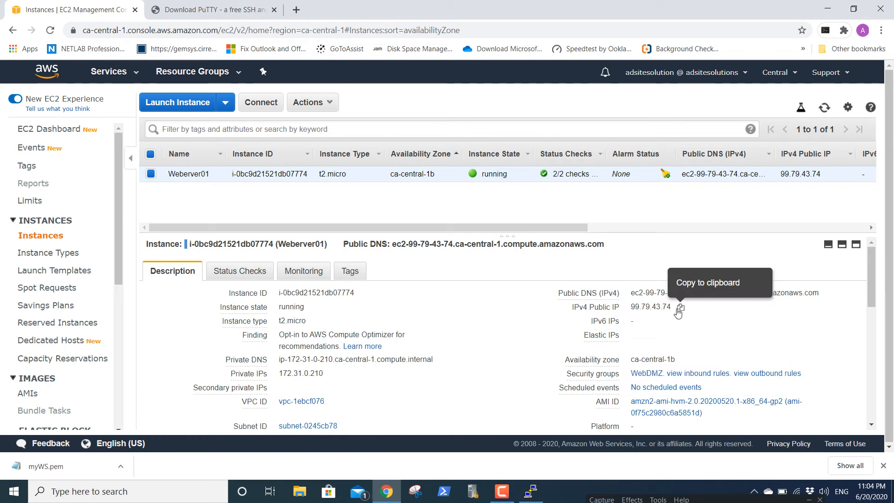
left_click(680, 309)
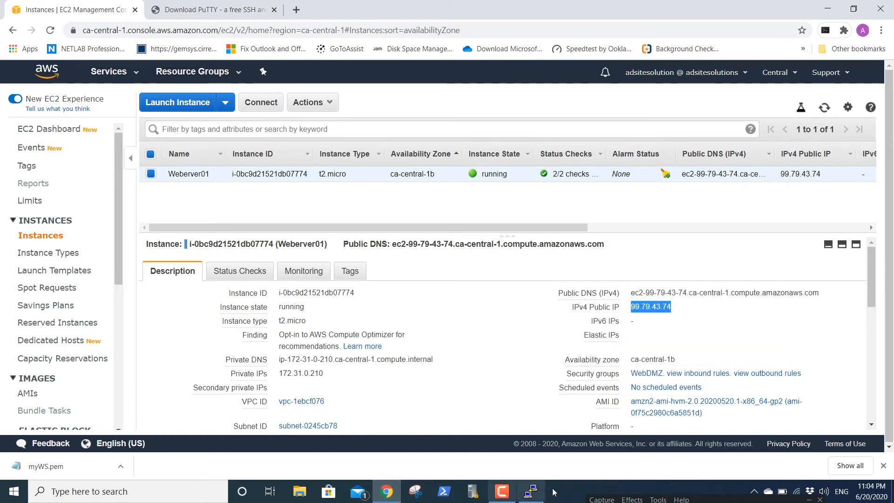
left_click(531, 491)
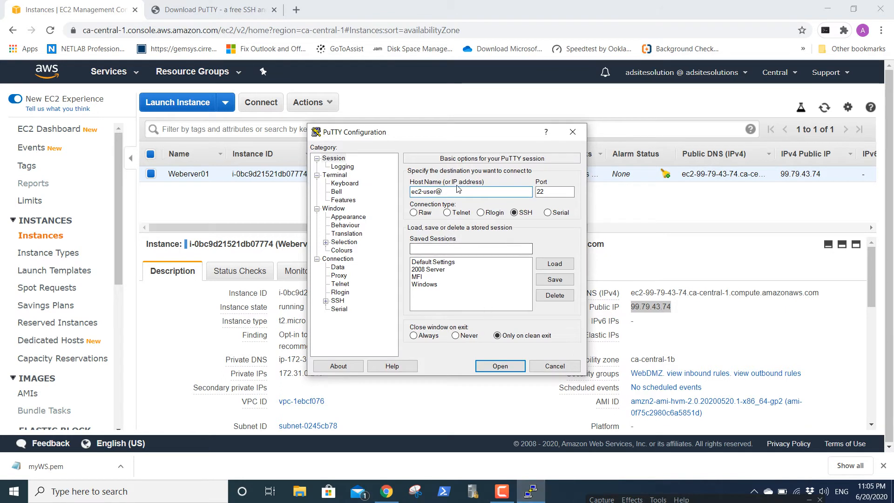
key("ctrl+v")
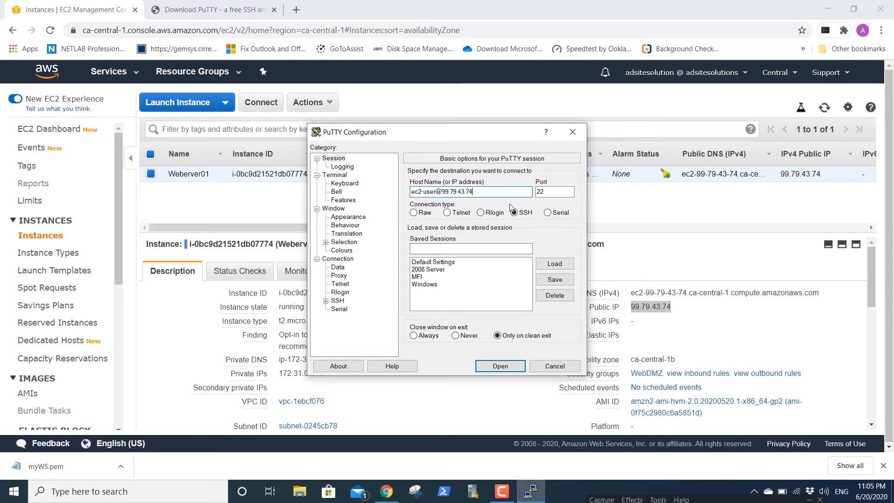
left_click(546, 191)
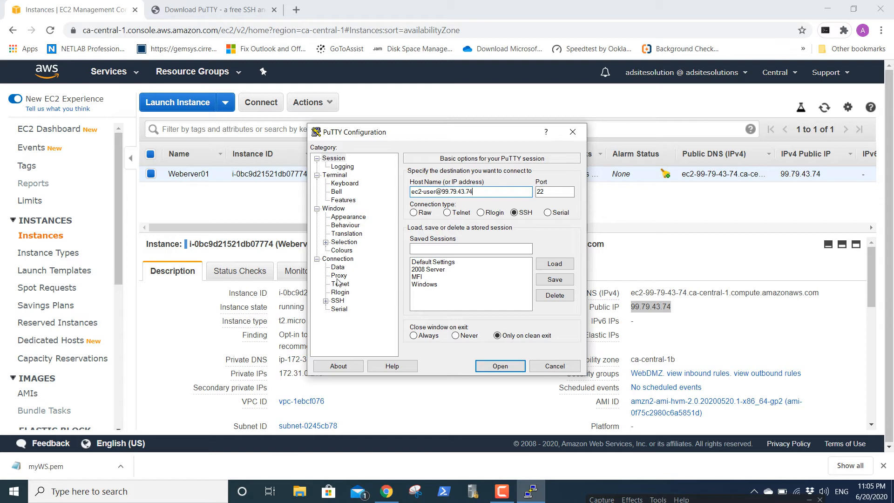
- Set myWS.ppk from the Keypair folder as the private key file for SSH authentication
left_click(326, 302)
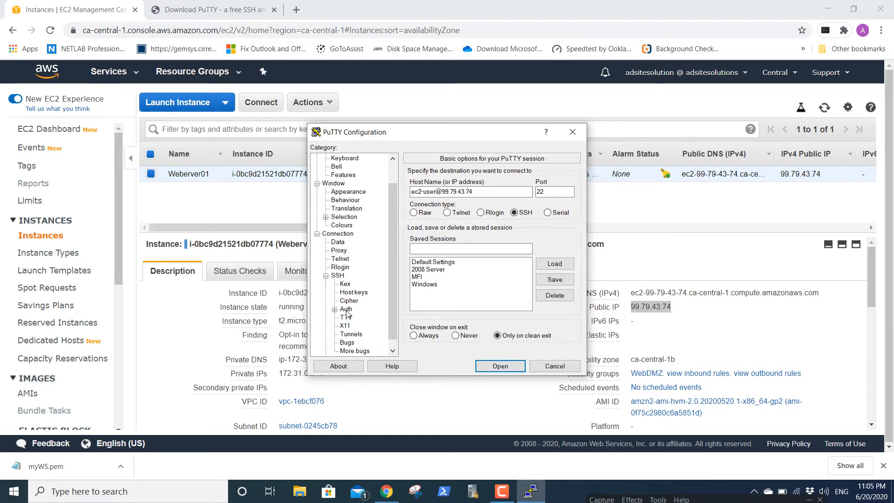
left_click(347, 311)
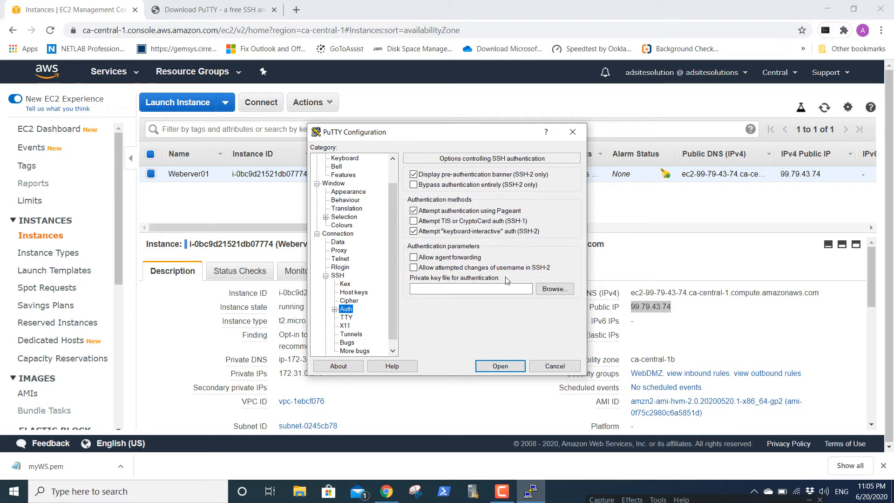
left_click(555, 290)
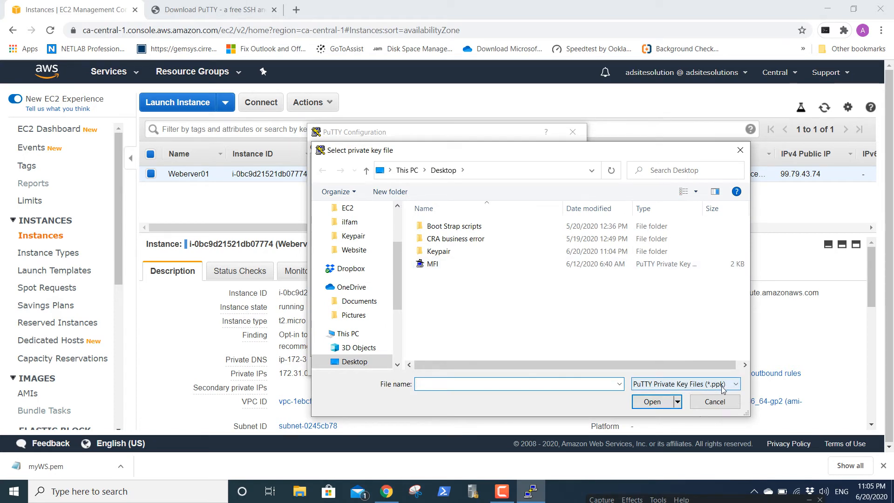
double_click(440, 252)
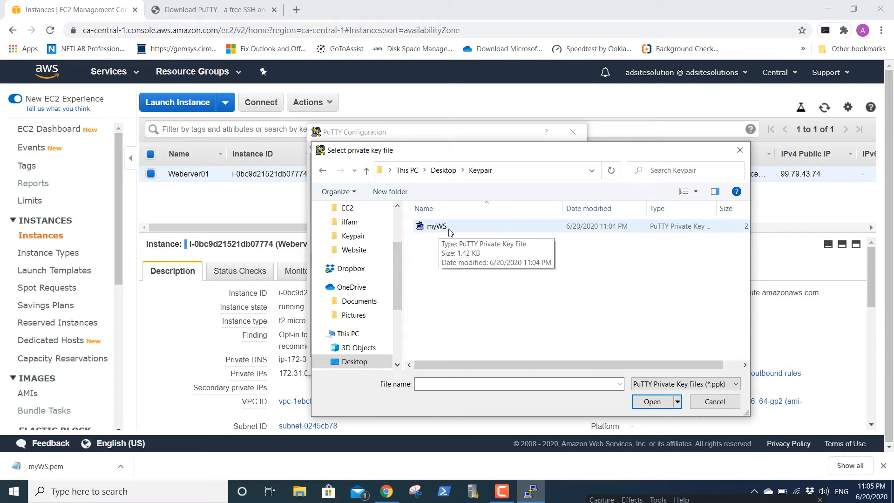
double_click(440, 227)
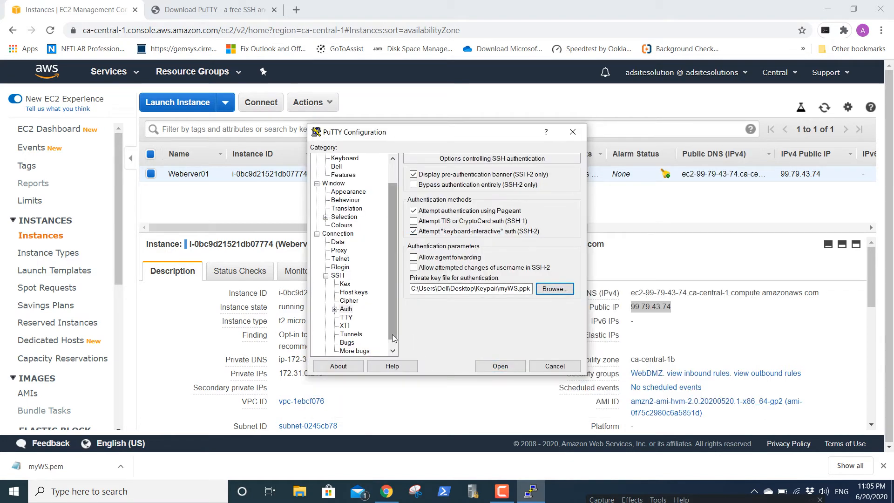
- Return to the basic session options and save the connection settings as a session named MyWS
left_click_drag(393, 338, 396, 294)
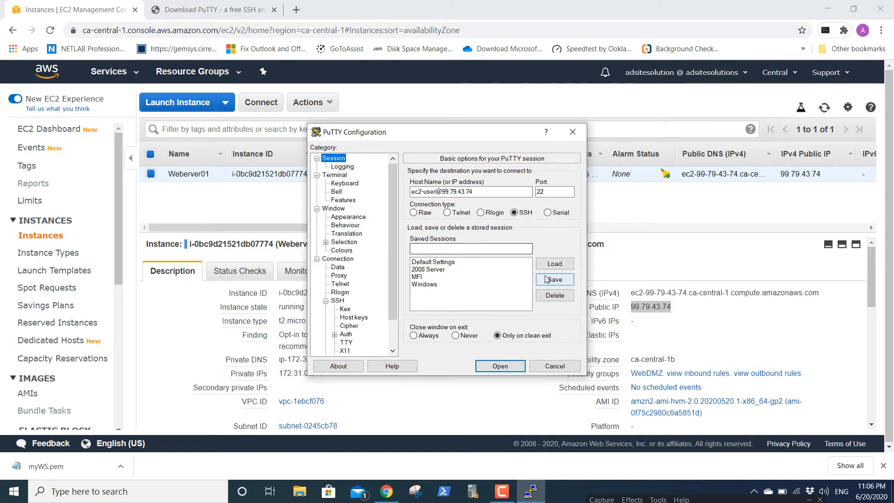
left_click(558, 264)
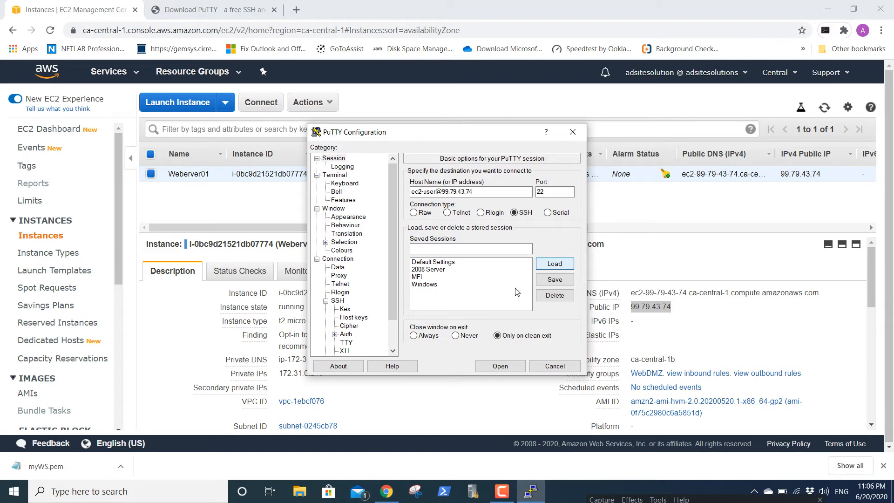
left_click(553, 281)
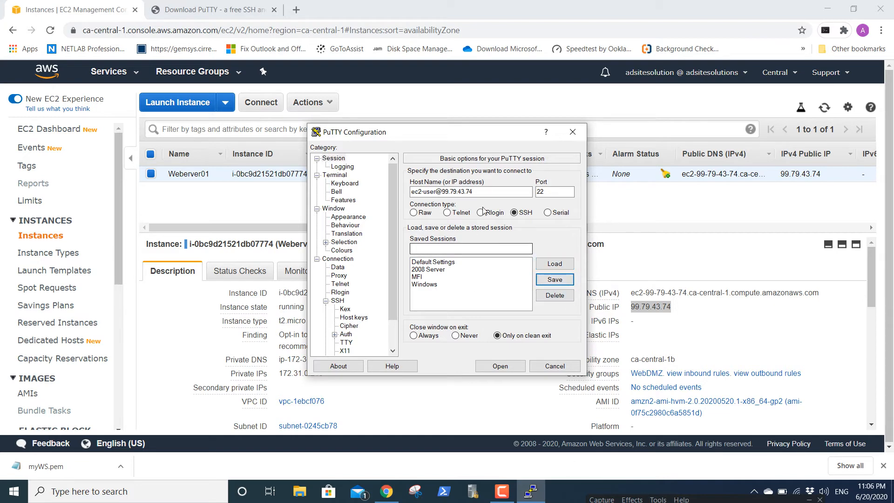
left_click_drag(522, 192, 404, 204)
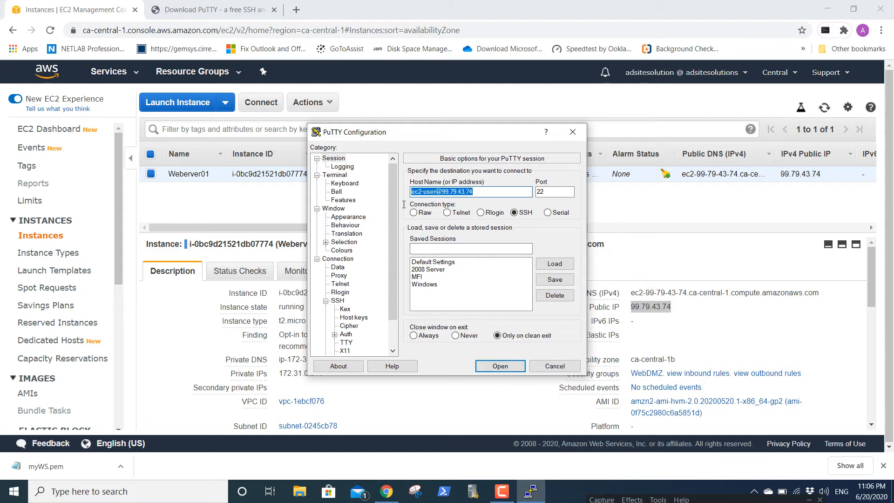
left_click(436, 248)
type("My")
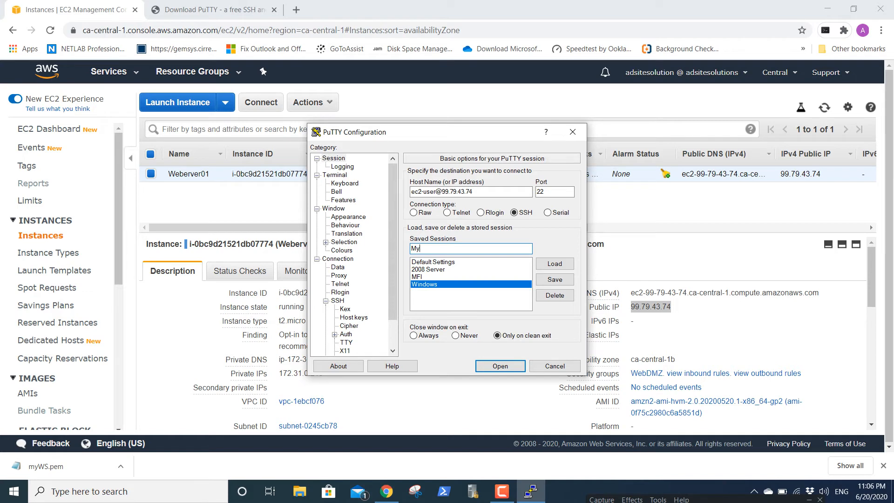
type("WS")
left_click(551, 282)
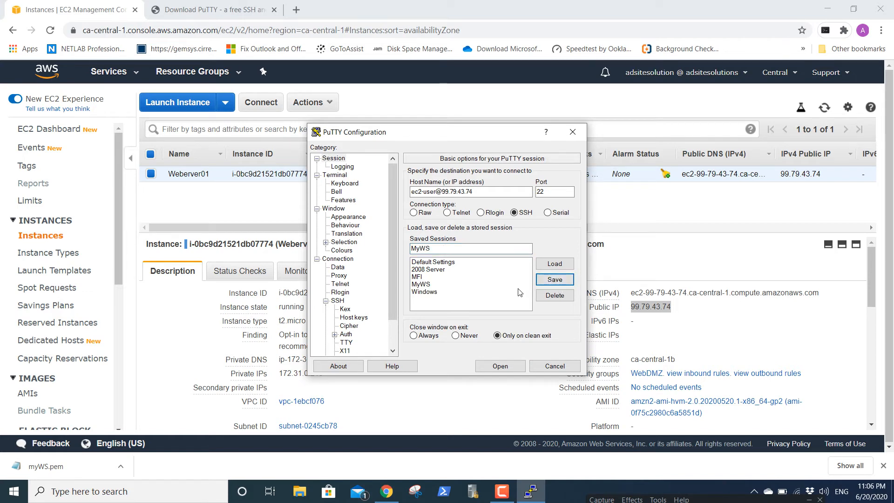
- Load the saved MyWS session, open the SSH connection and accept the server's host key
left_click(430, 286)
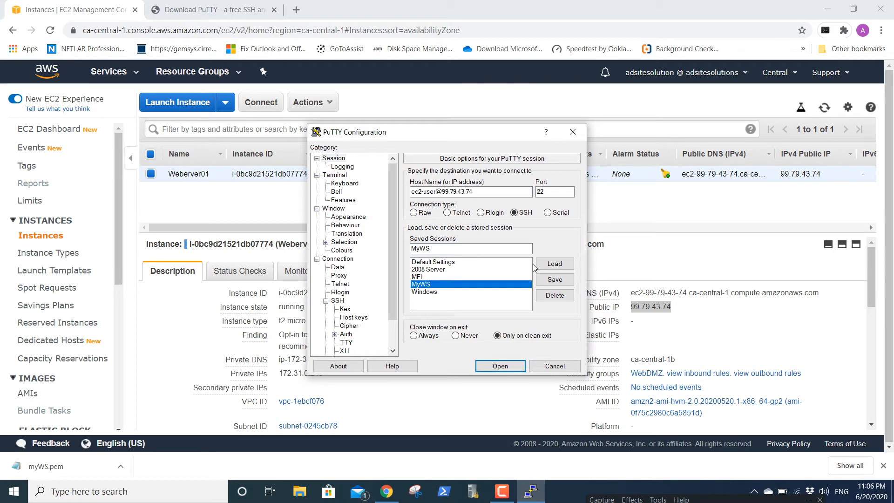
left_click(554, 263)
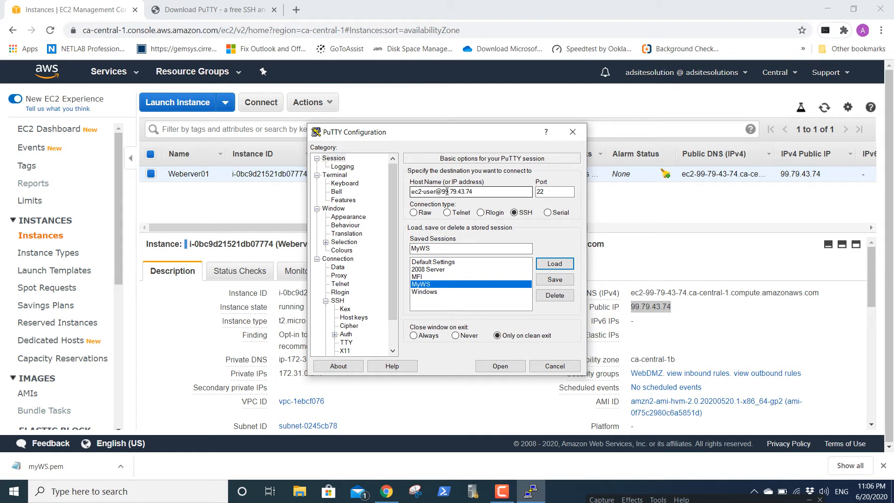
left_click(498, 367)
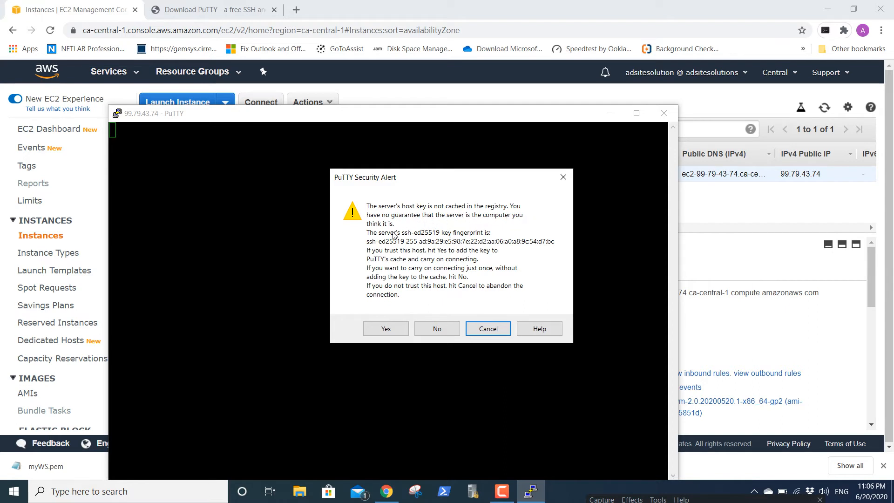
left_click(388, 329)
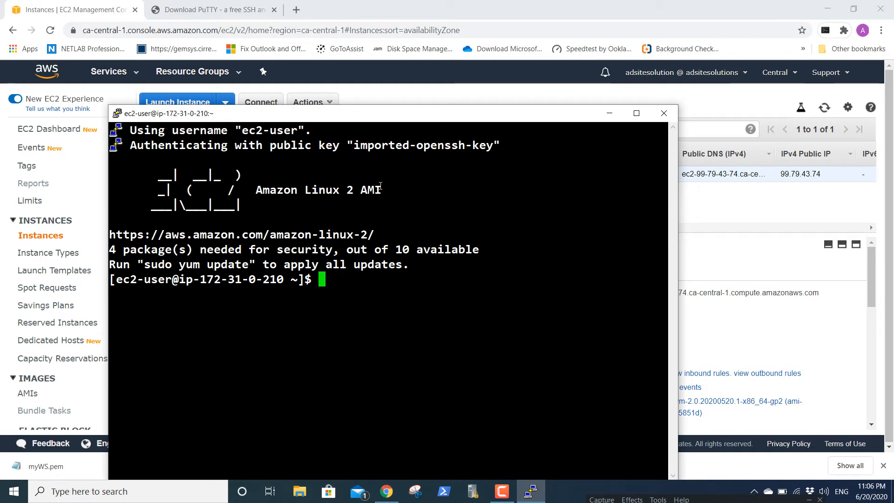
- Move the terminal window higher on the screen and switch to the root user with sudo su
left_click_drag(339, 116, 350, 71)
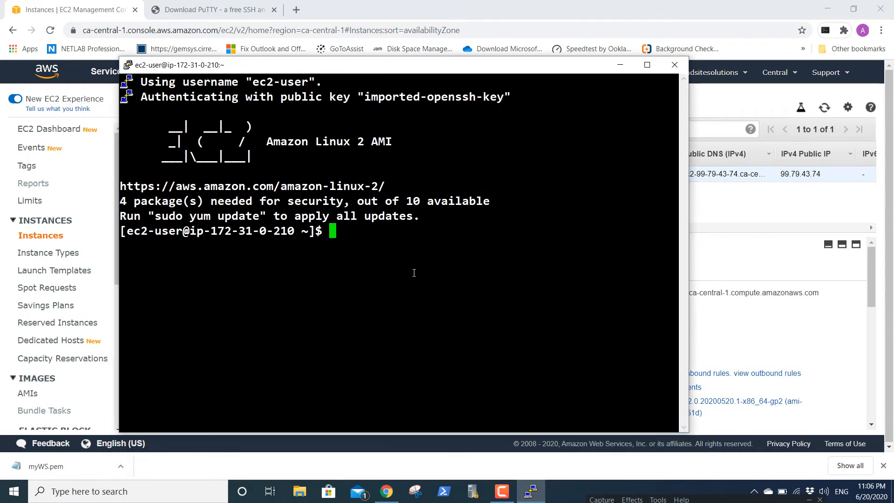
type("sudo su")
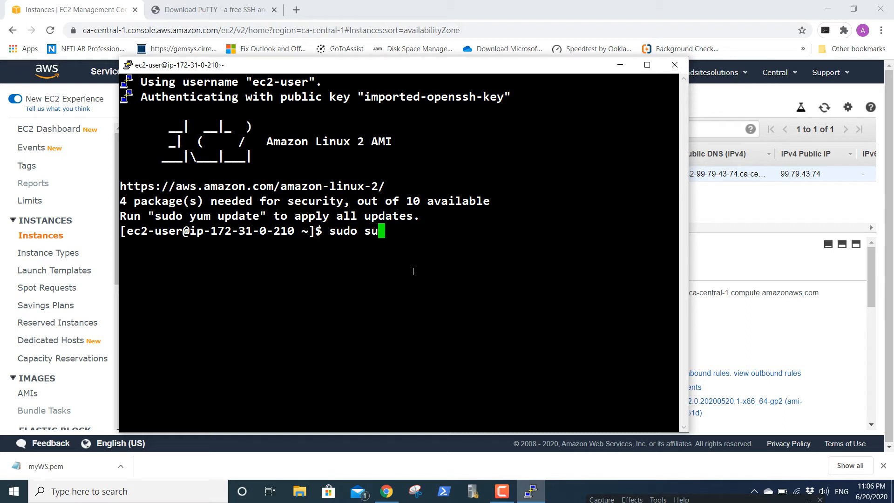
key("Return")
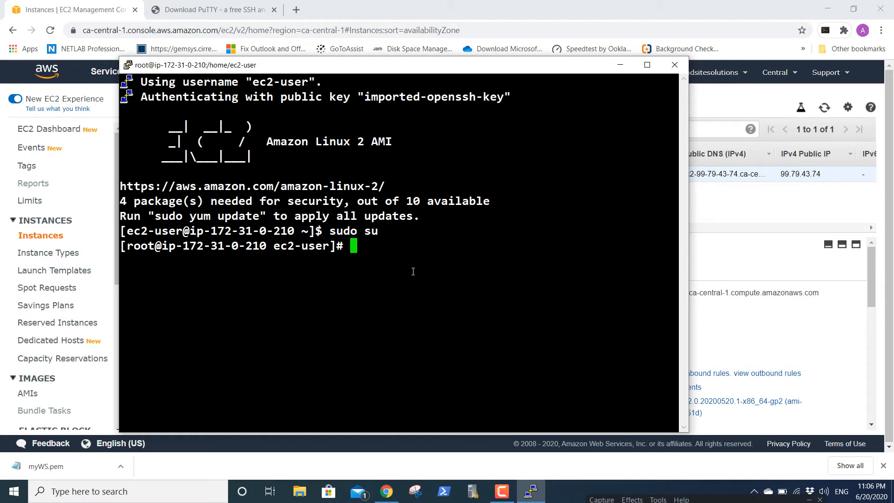
- List the current directory's files with ls -lrt, and close the PuTTY terminal session
type("ls -lrt")
key("Return")
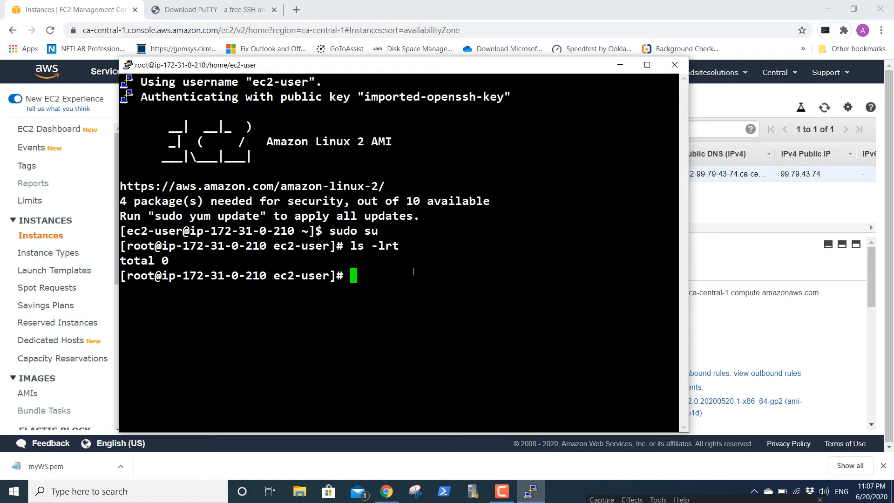
left_click(677, 64)
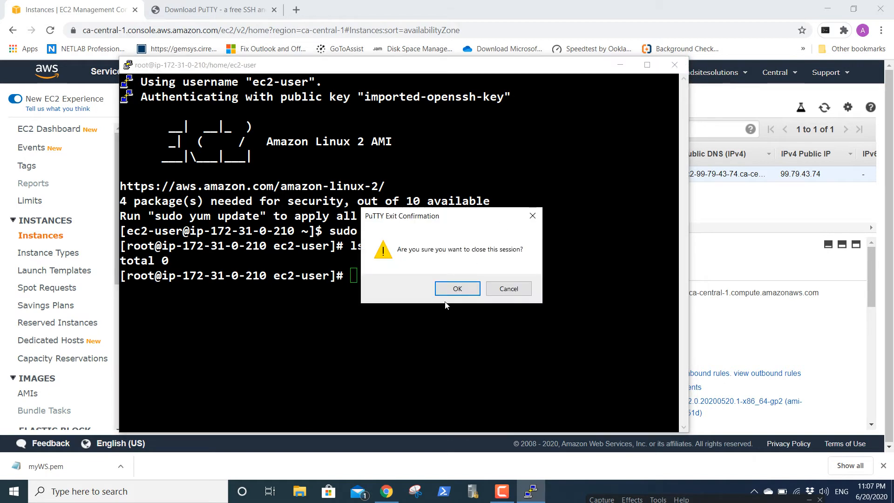
left_click(451, 291)
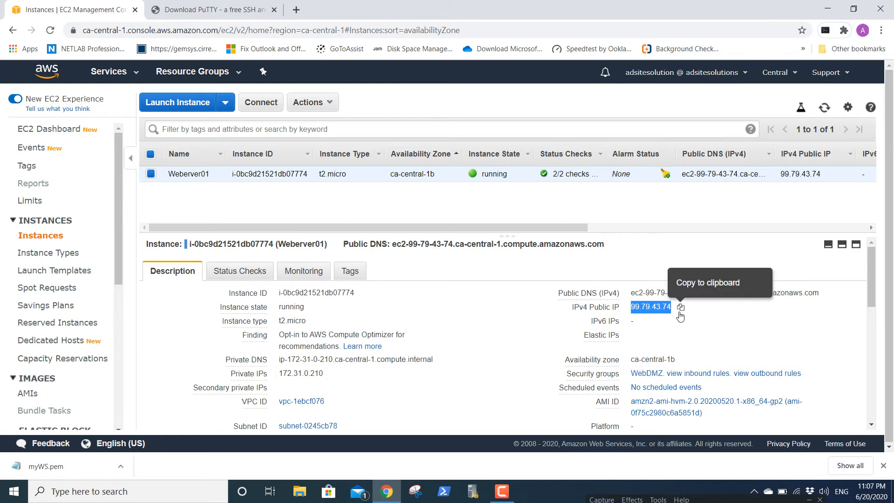
- Reopen PuTTY to review the host address stored in the saved MyWS session, and dismiss the browser's downloads bar
left_click(15, 494)
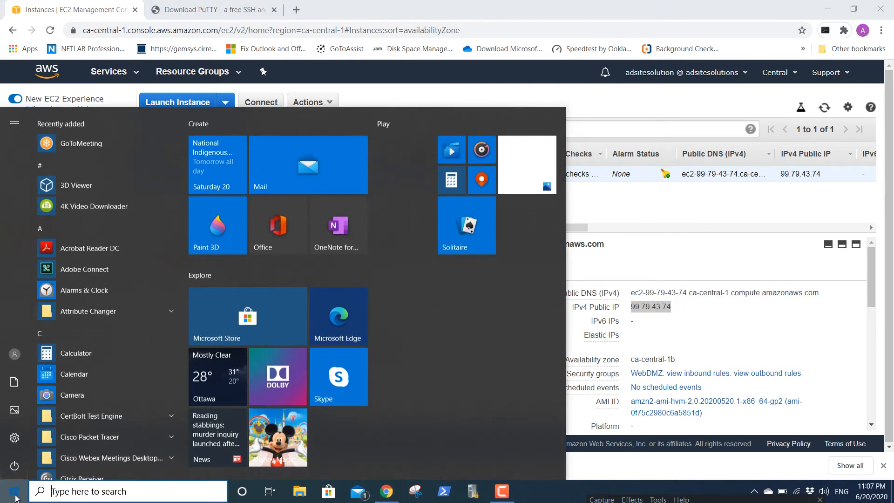
type("putty")
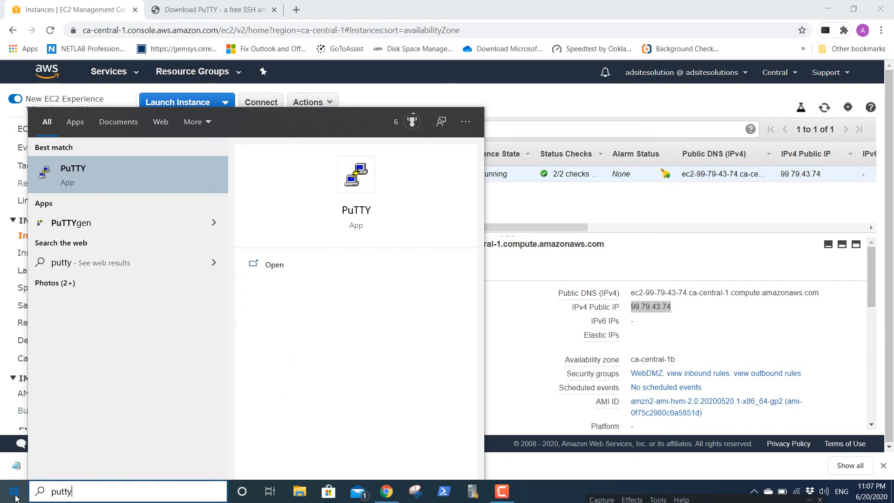
left_click(112, 187)
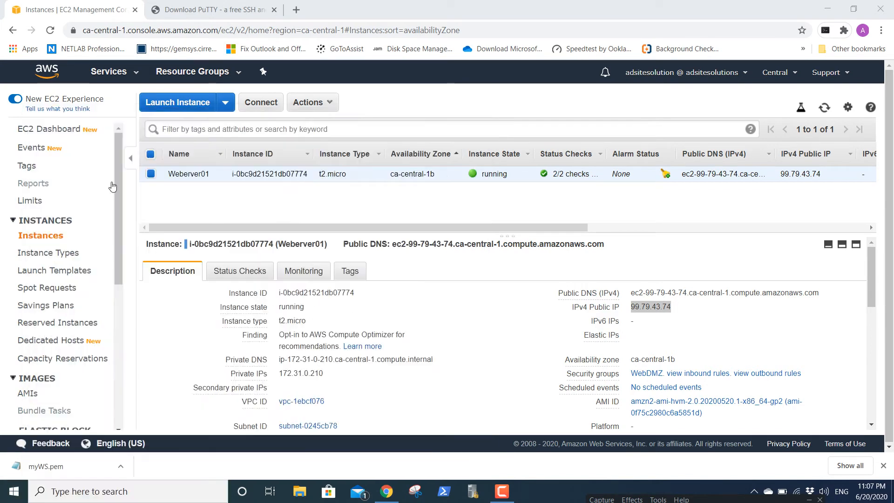
left_click(431, 285)
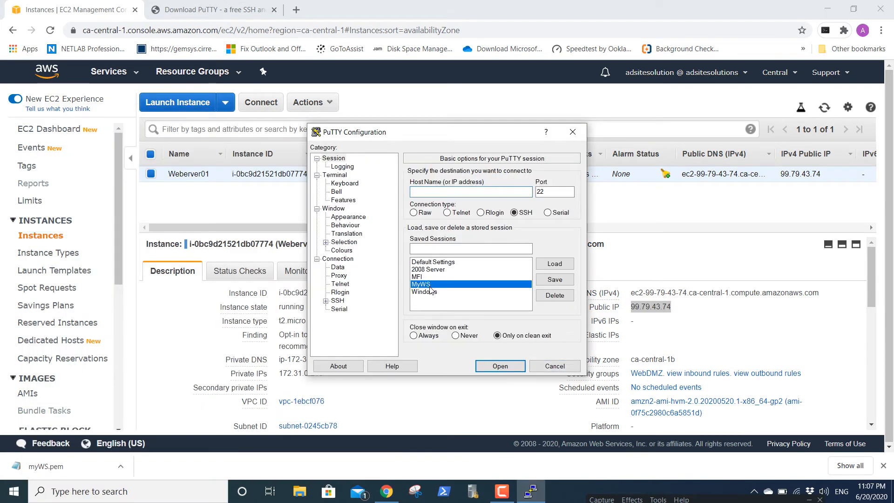
left_click(555, 264)
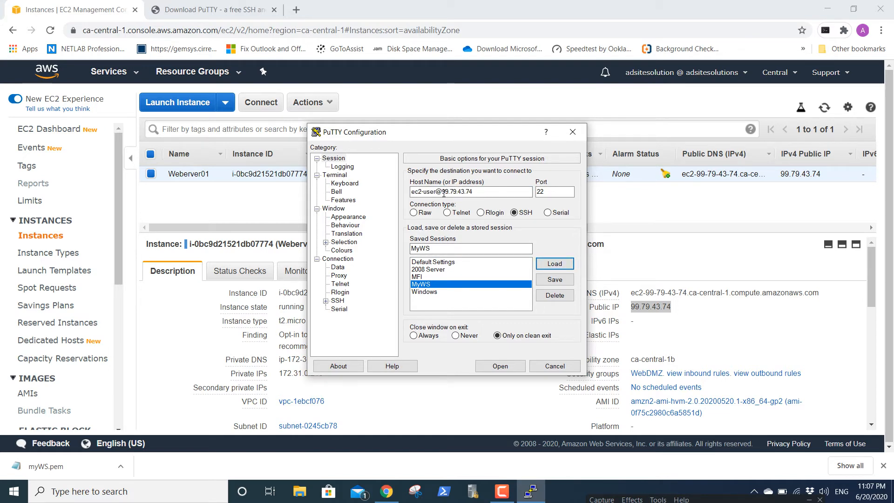
left_click_drag(442, 191, 488, 192)
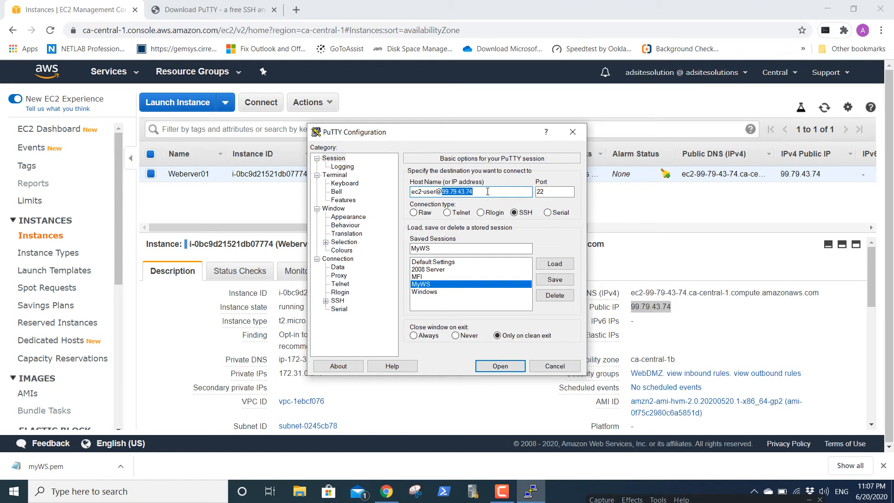
left_click(563, 369)
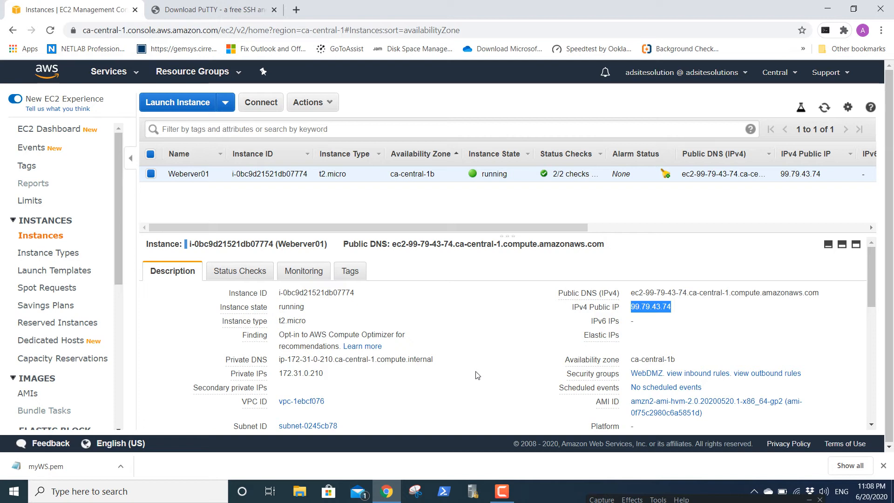
left_click(883, 467)
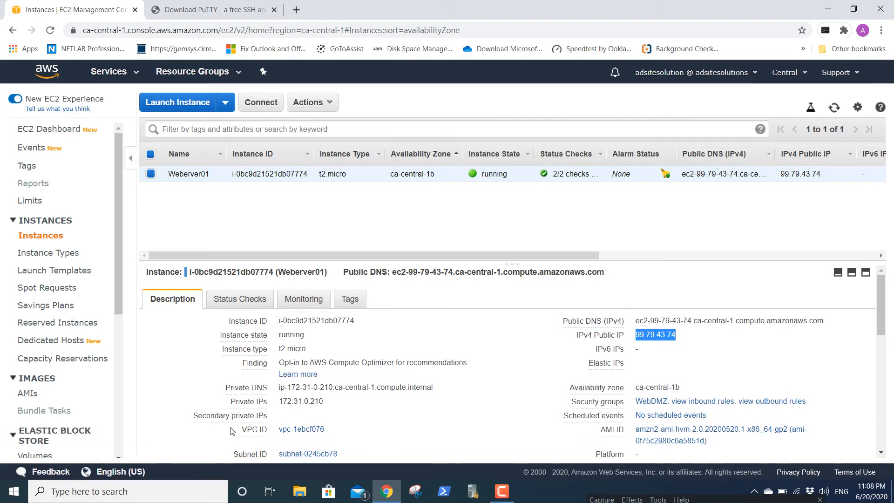
left_click(14, 493)
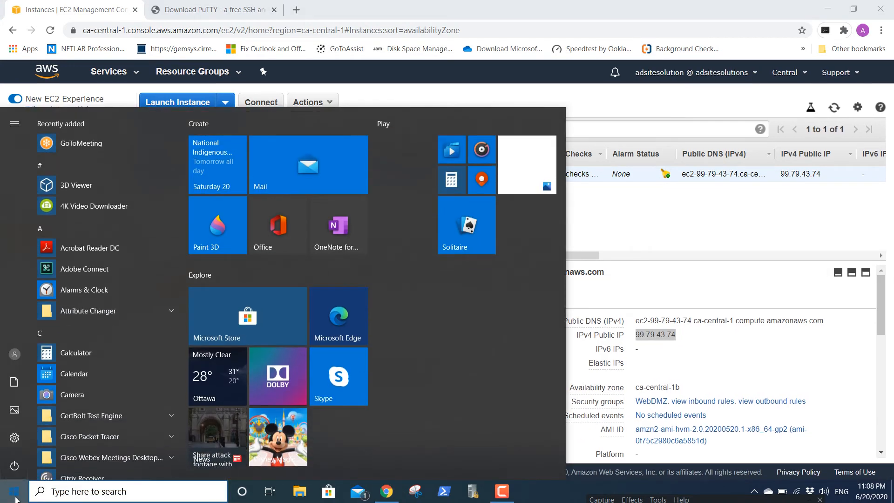
type("cmd")
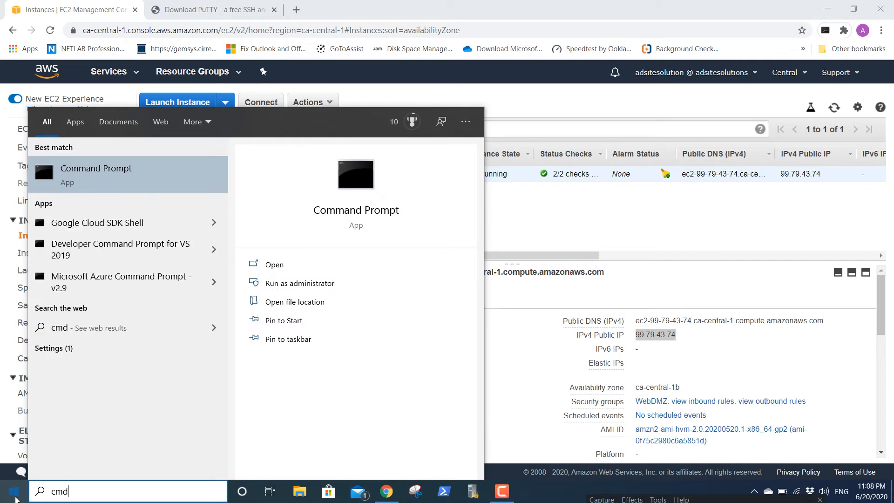
left_click(123, 182)
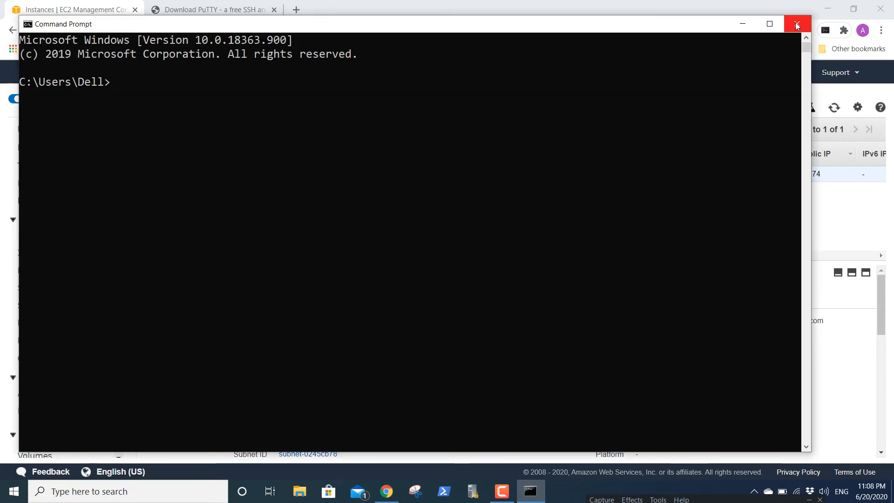
left_click(797, 24)
- Open Windows Command Prompt as administrator
left_click(22, 492)
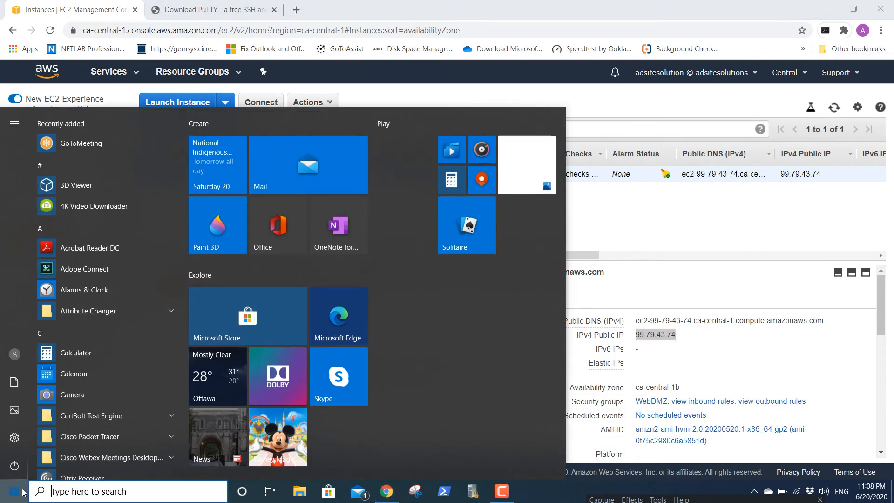
type("cmd")
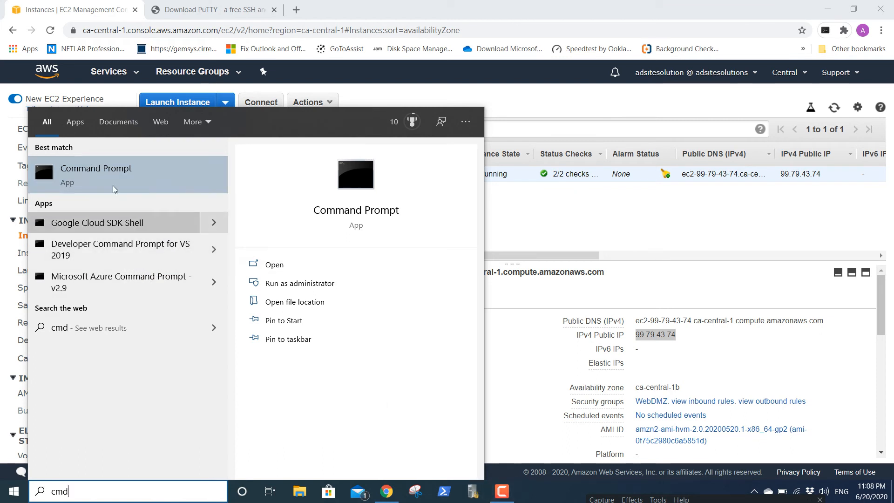
right_click(111, 174)
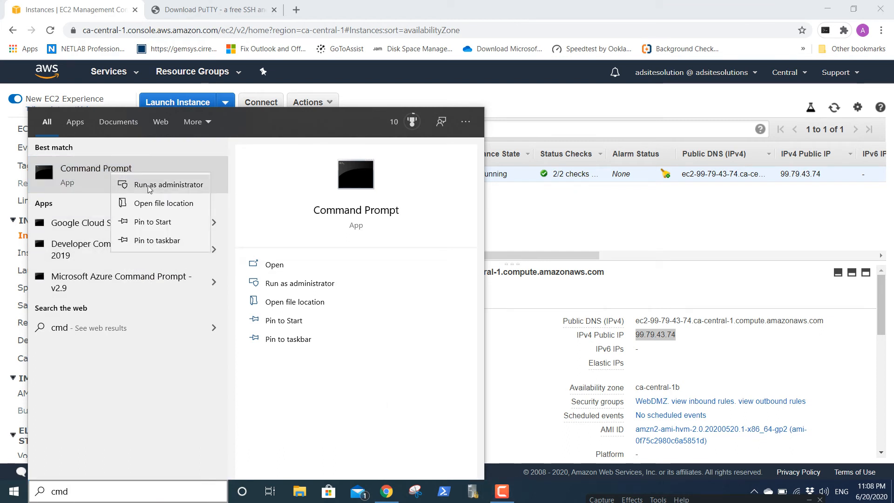
left_click(149, 187)
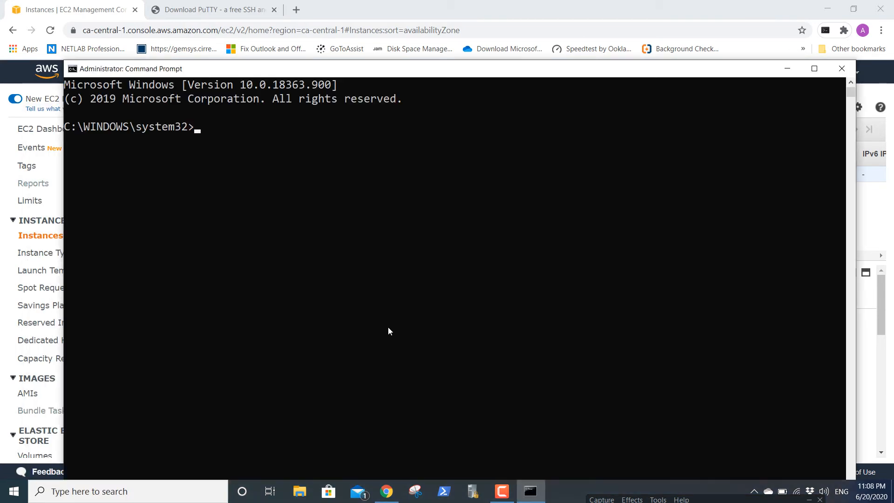
left_click(498, 496)
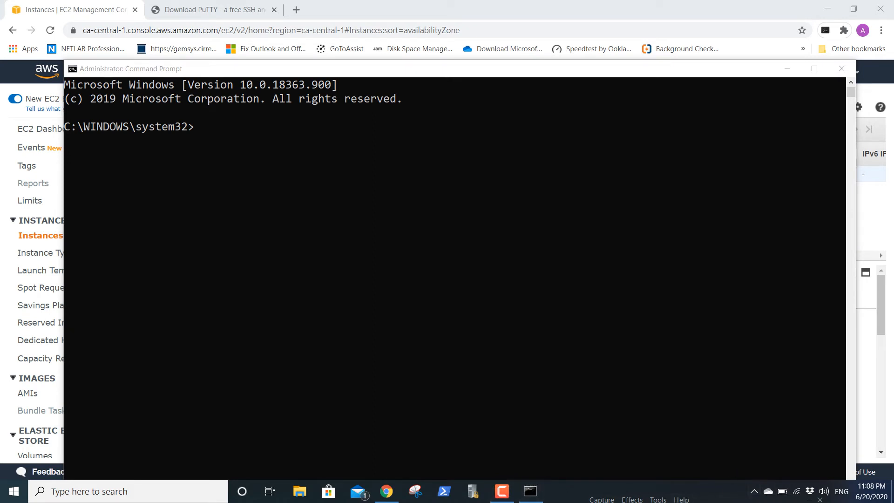
mouse_move(761, 471)
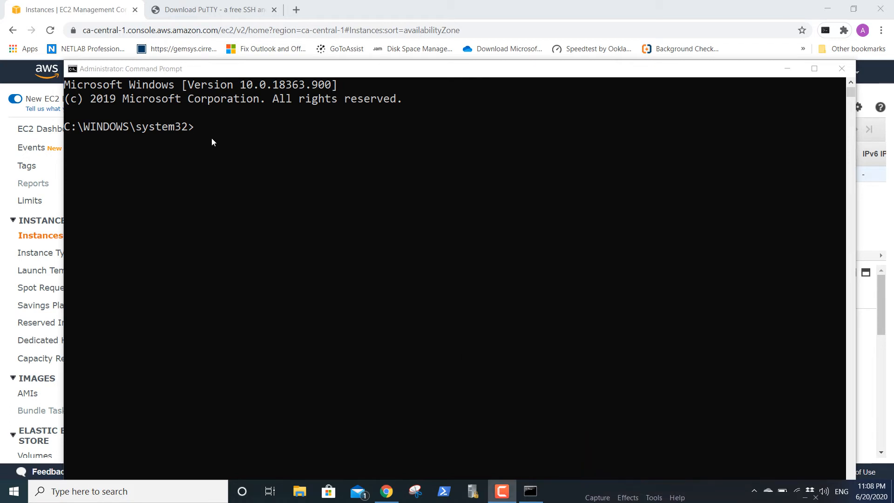
left_click(206, 127)
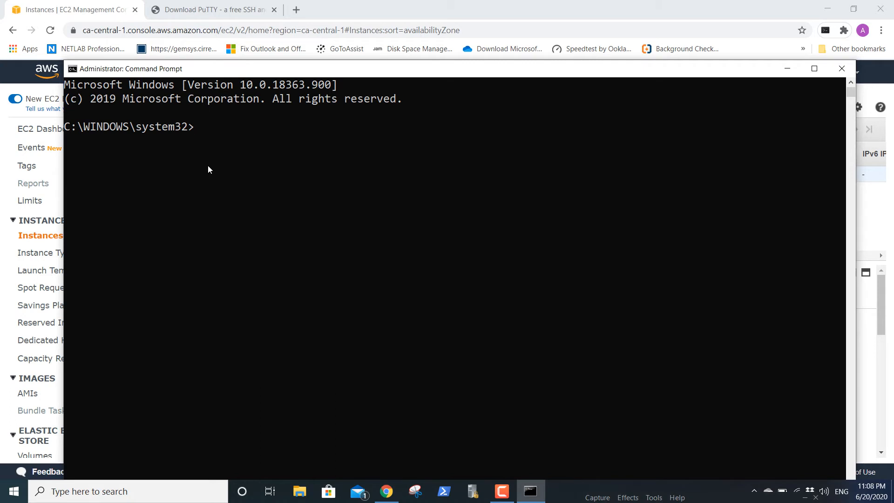
- Run ssh without arguments to check that the client is available and view its usage options
type("ssh")
key("BackSpace")
type("h")
key("Return")
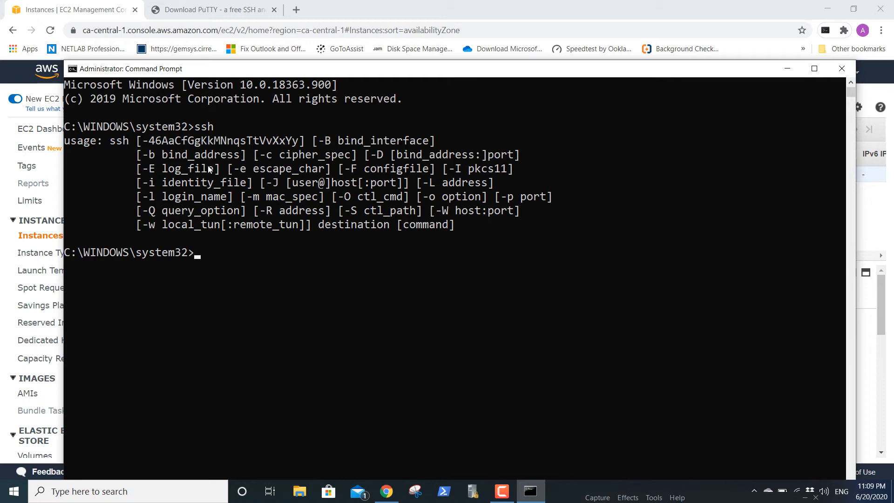
- Begin a new command with ssh -i, and minimize the command prompt and browser to reveal the desktop
type("ssh -i")
left_click(788, 71)
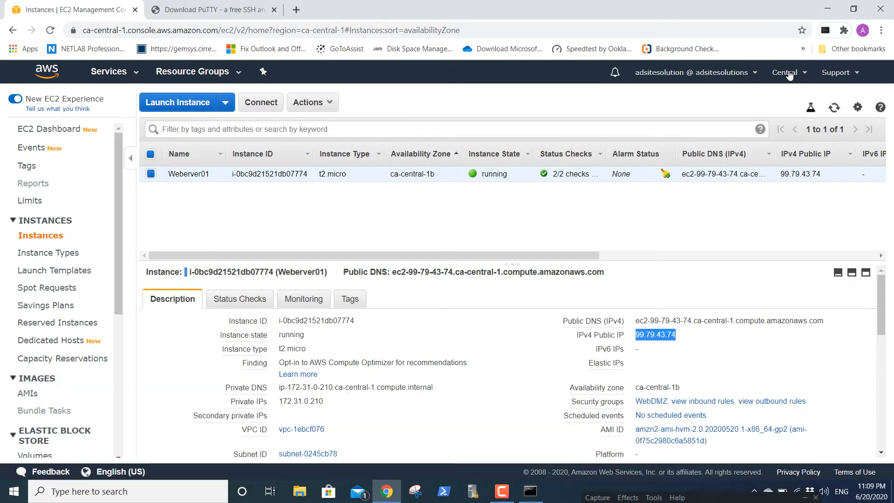
left_click(827, 12)
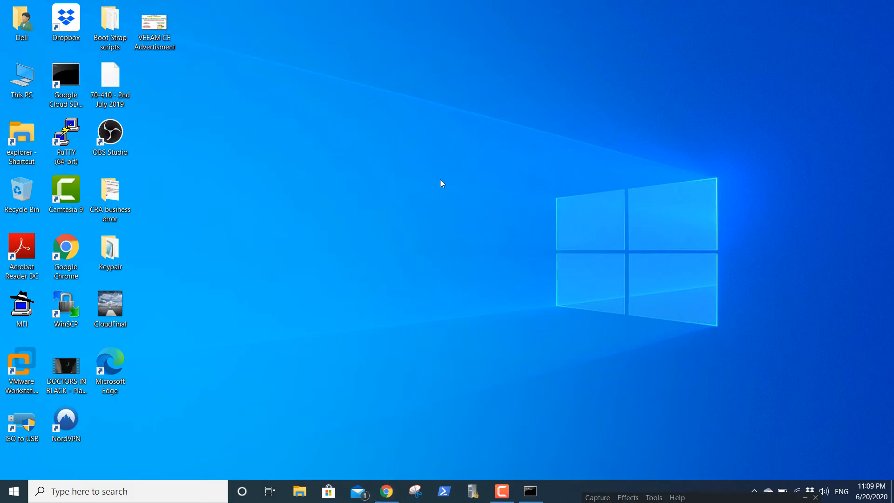
- View the properties of the myWS PEM file in the desktop's Keypair folder and select its location path for copying
double_click(117, 252)
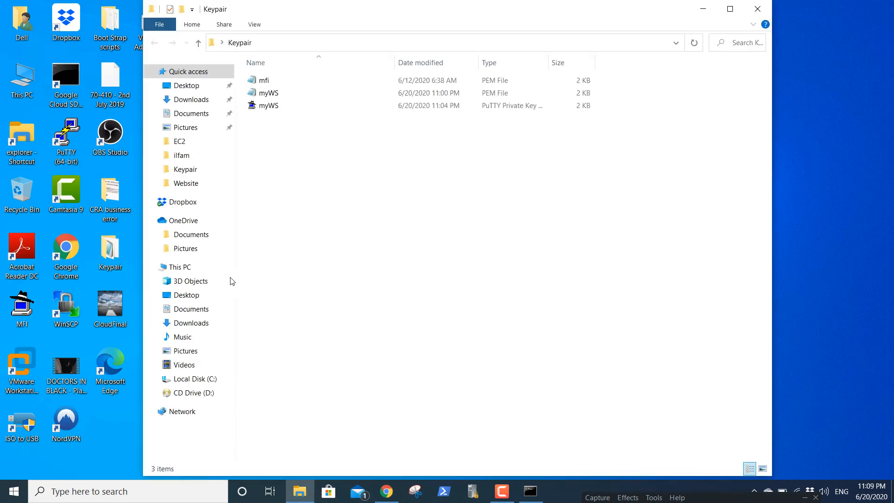
left_click(281, 95)
right_click(285, 97)
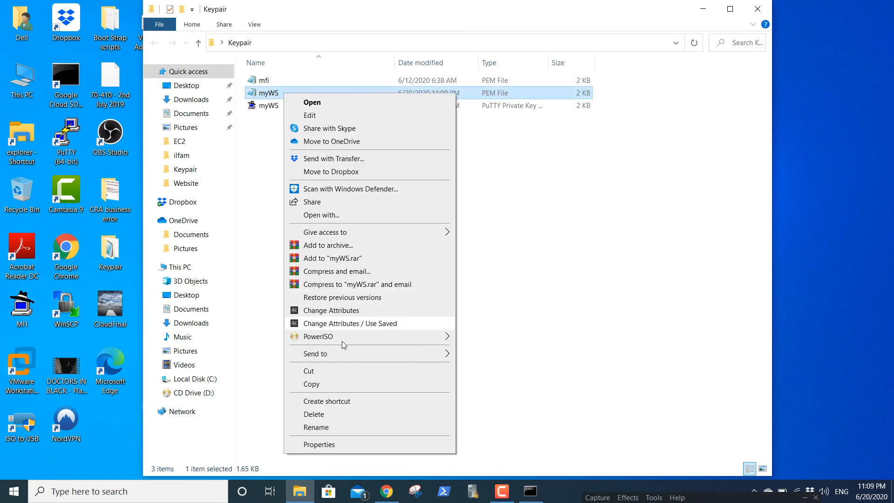
left_click(345, 446)
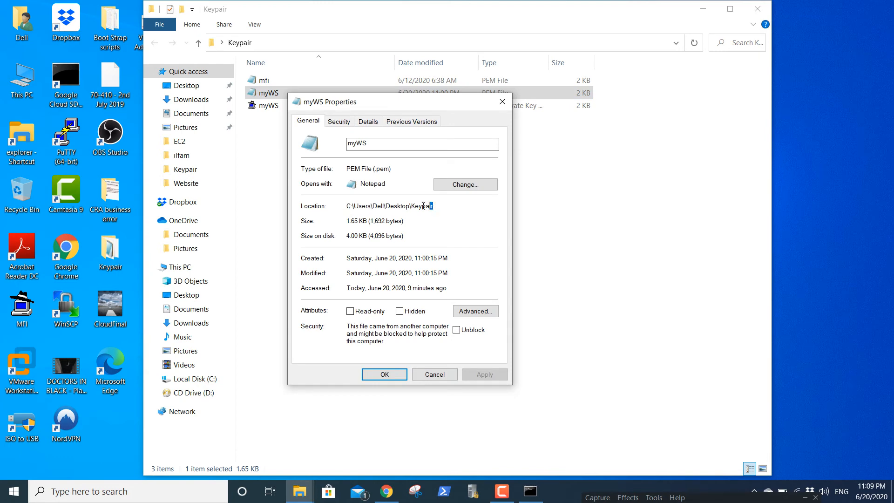
left_click_drag(423, 206, 347, 212)
key("ctrl+c")
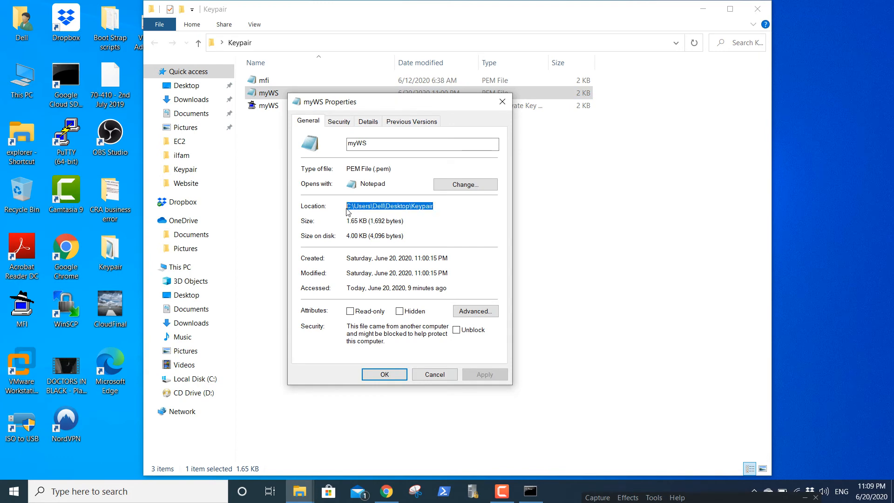
- Complete the key argument of the ssh -i command in Command Prompt as C:\Users\Dell\Desktop\Keypair\myws
left_click(530, 491)
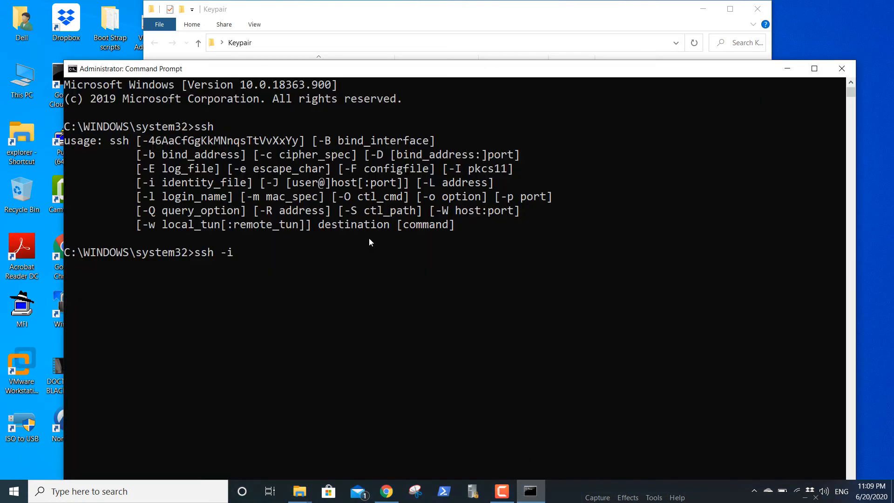
key("ctrl+v")
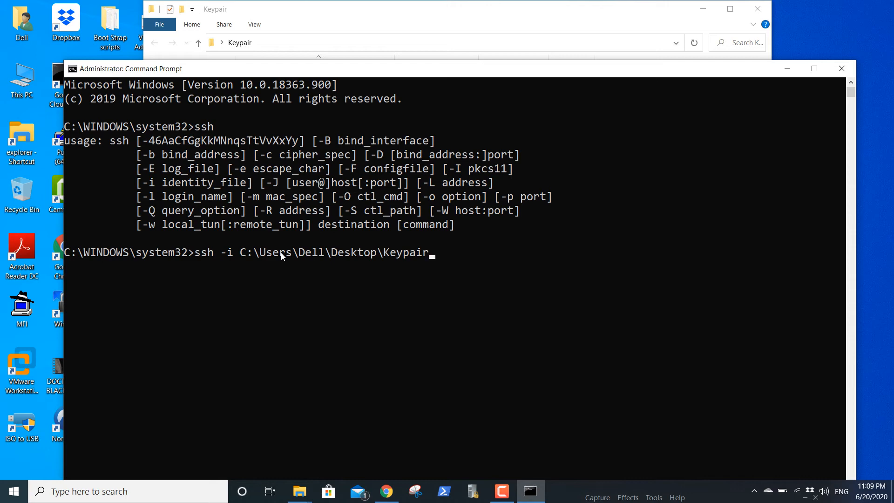
type("\\")
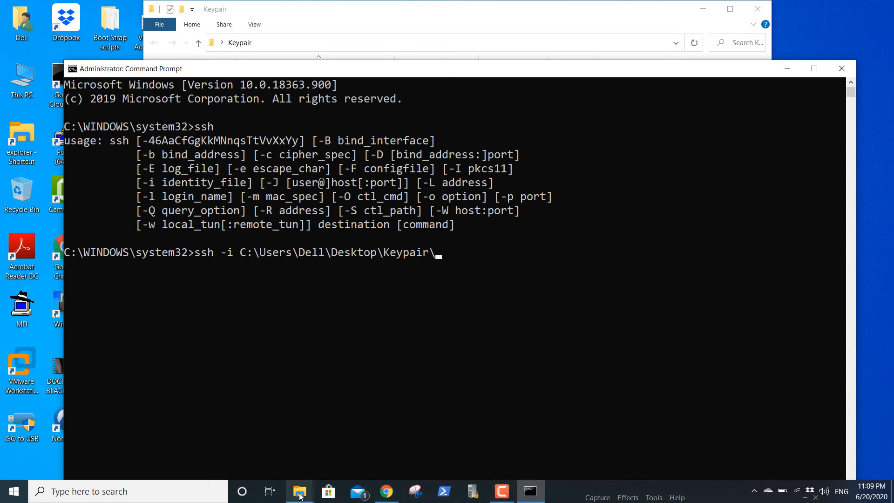
mouse_move(300, 496)
left_click(280, 449)
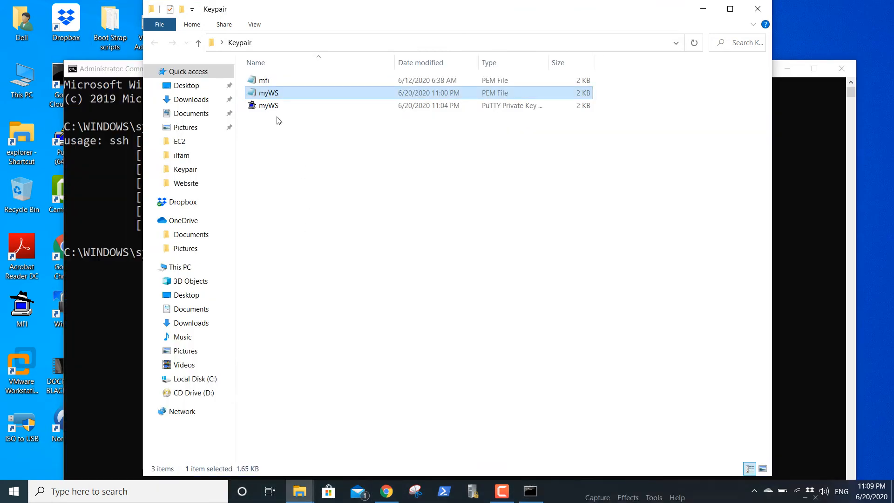
left_click(703, 9)
type("myws")
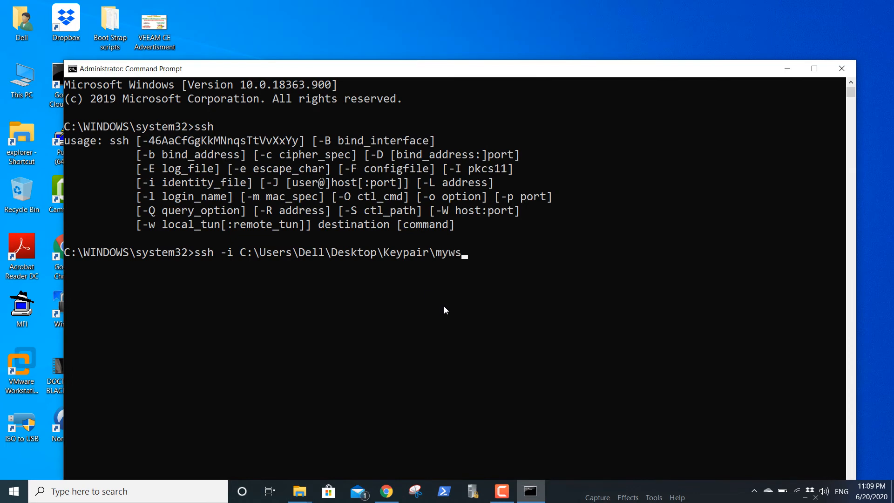
type(" ec2-user@")
left_click(385, 494)
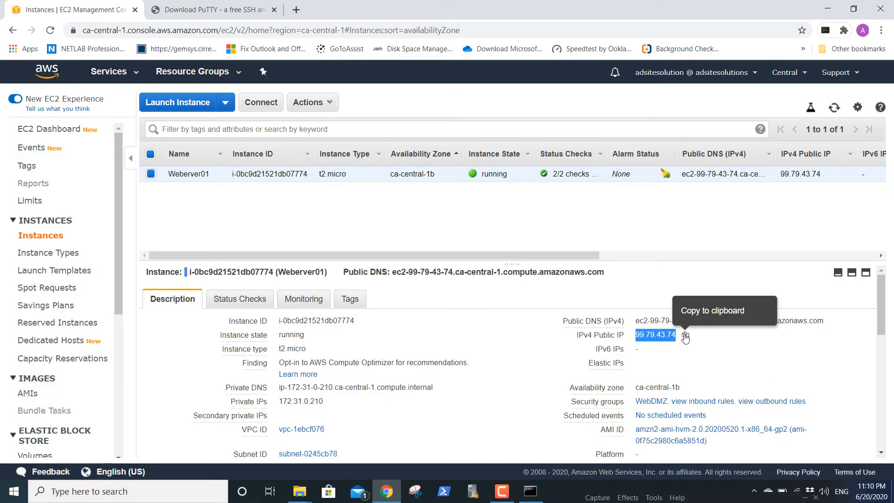
left_click(685, 336)
key("alt+Tab")
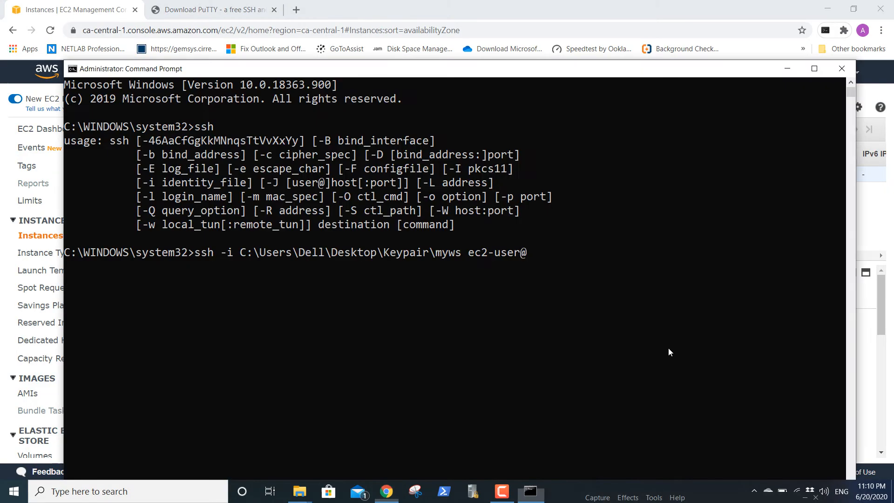
key("ctrl+v")
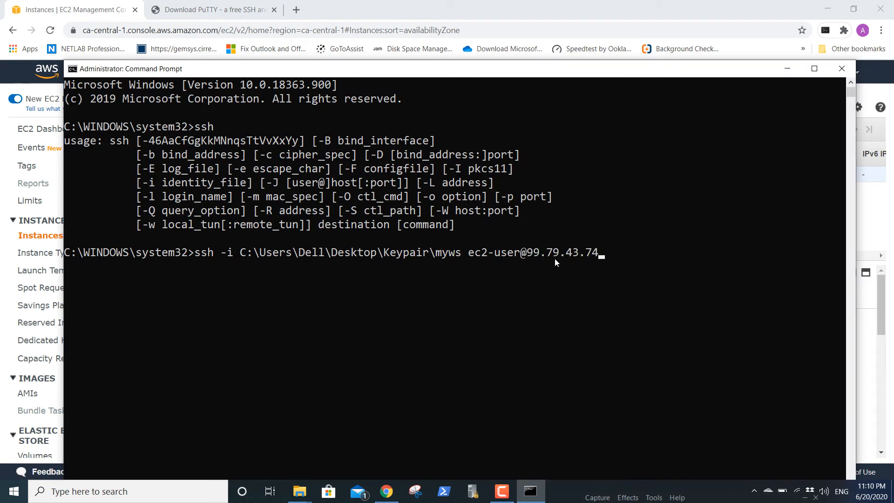
- Run the ssh command and accept the host's authenticity with Yes
key("Return")
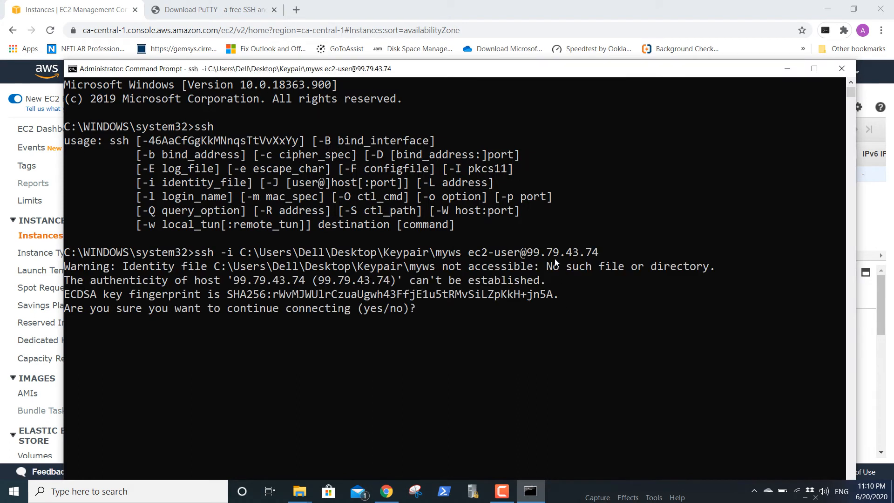
type("Yes")
key("Return")
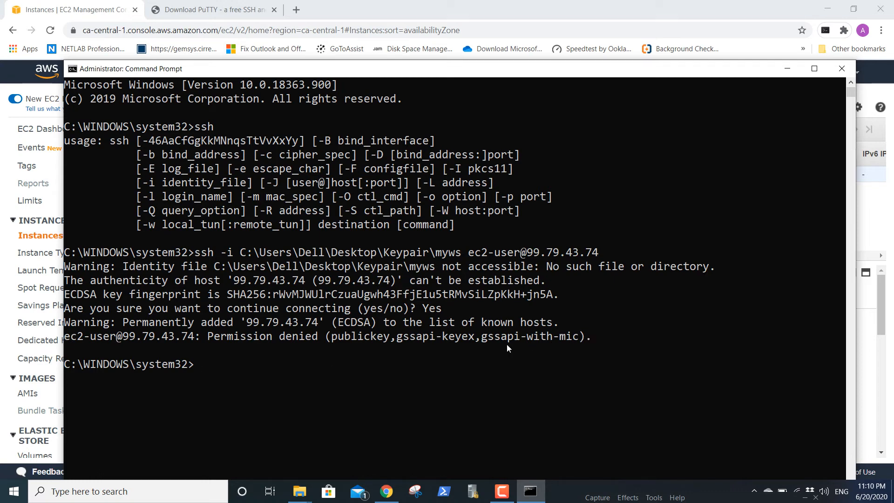
- Minimize the command prompt and the browser, and close the myWS Properties dialog to clear the desktop
left_click_drag(437, 70, 433, 34)
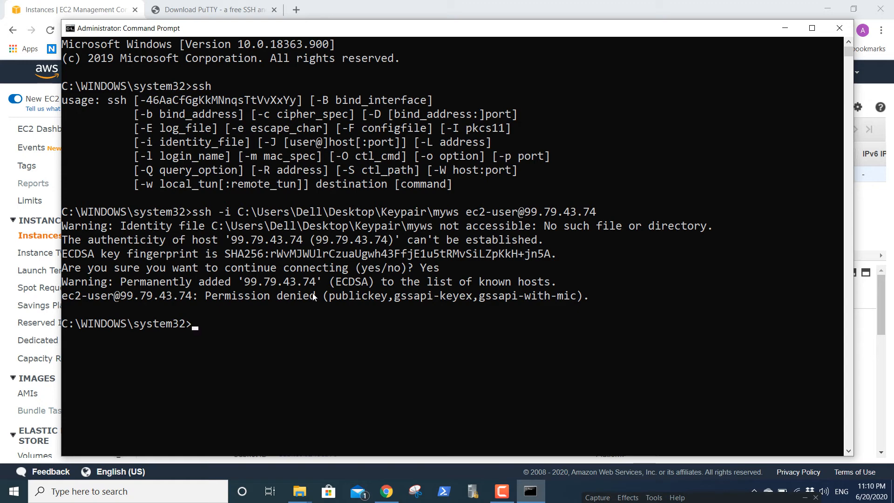
left_click(783, 30)
left_click(784, 30)
left_click(829, 11)
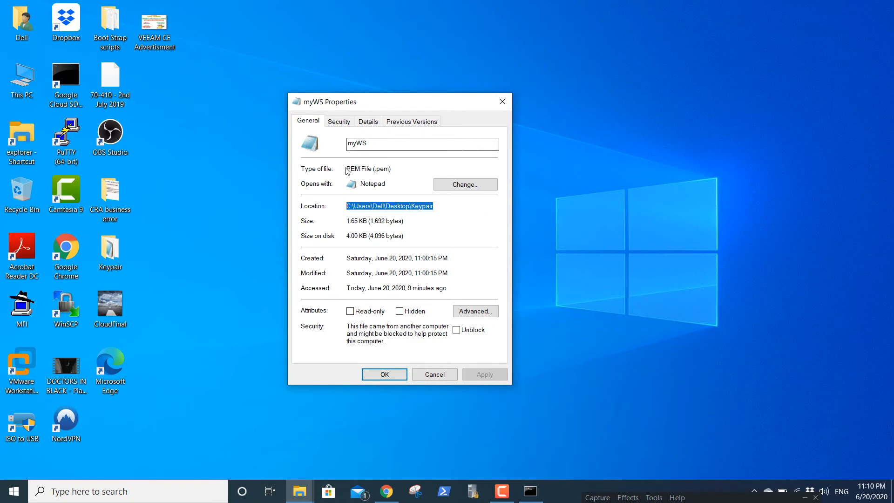
left_click(503, 102)
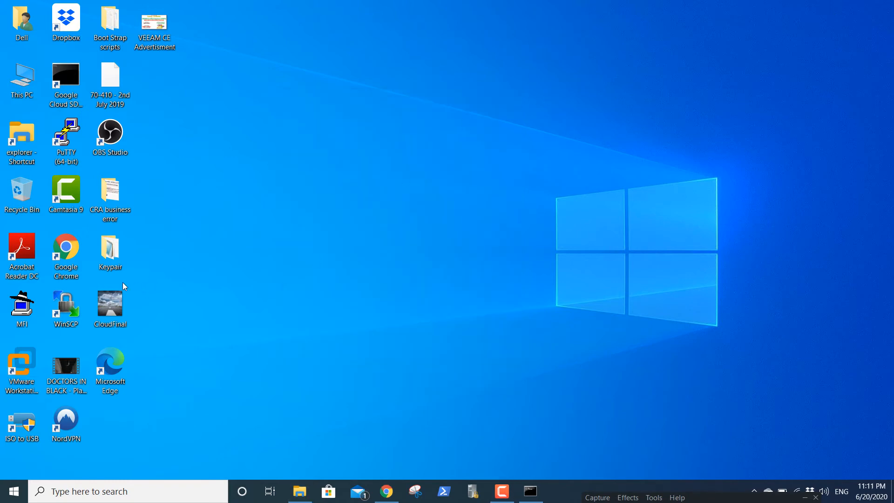
- Open the advanced security settings of the myWS PEM file in the Keypair folder and start changing its owner
double_click(116, 260)
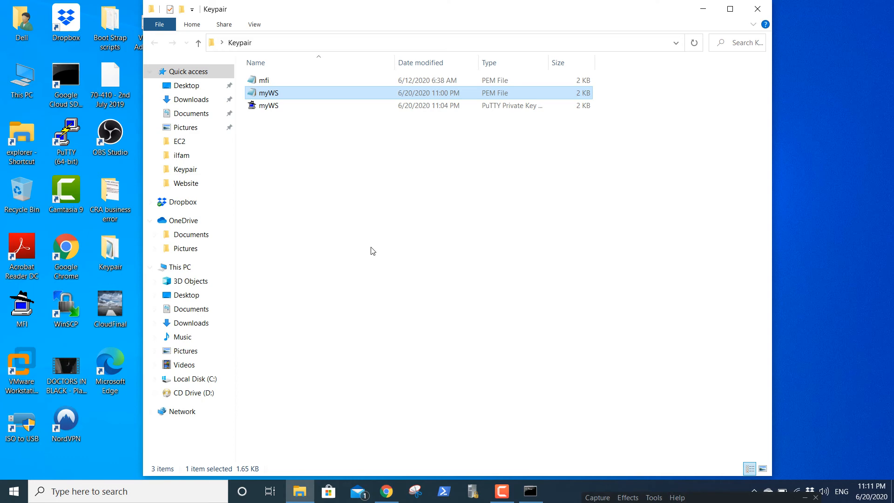
right_click(282, 95)
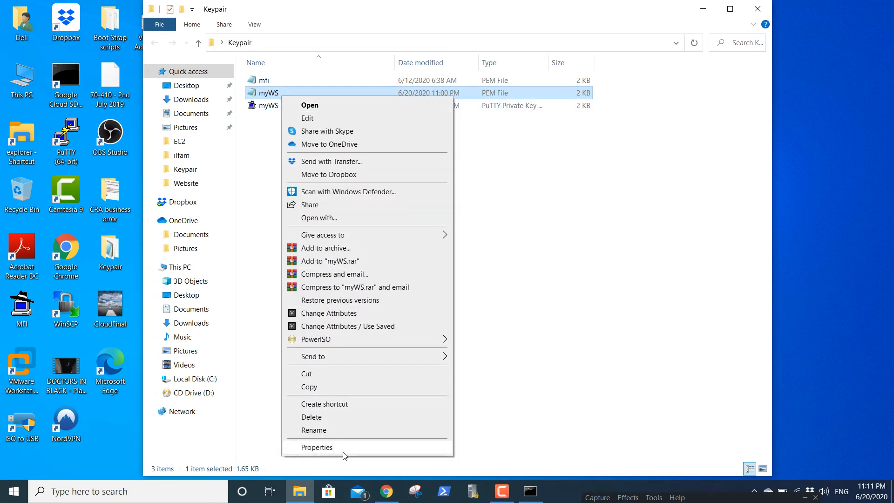
left_click(316, 447)
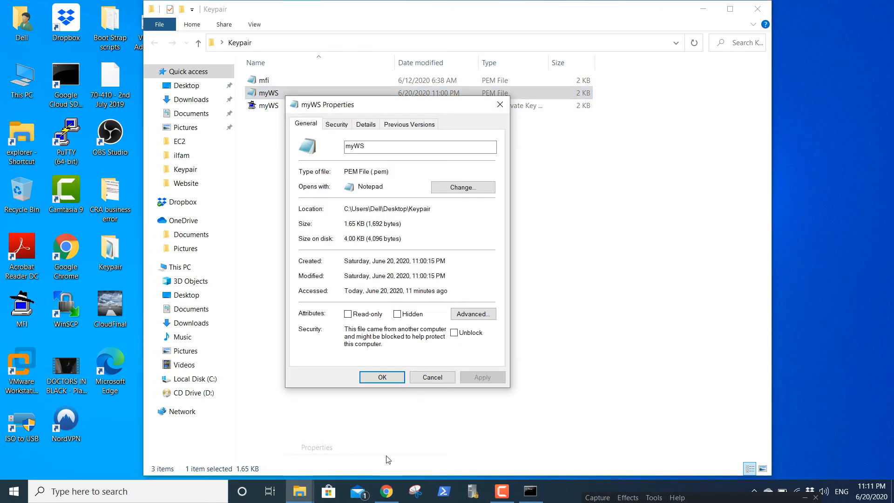
left_click(337, 124)
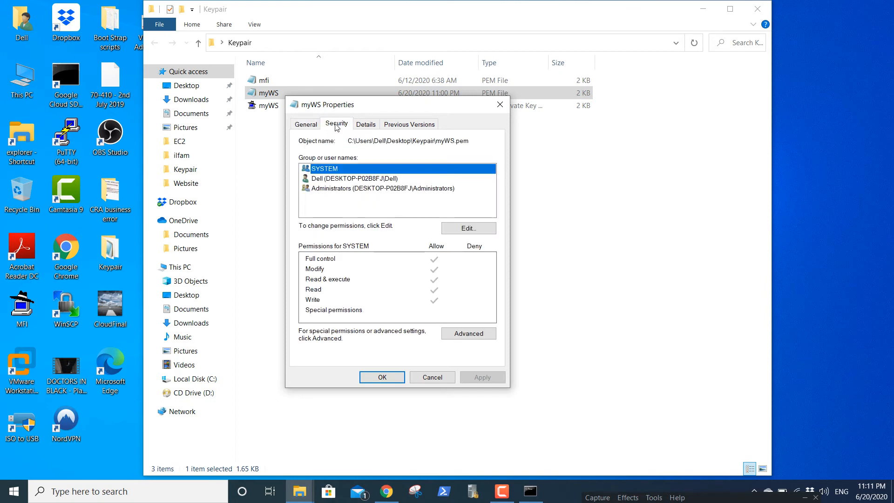
left_click(345, 180)
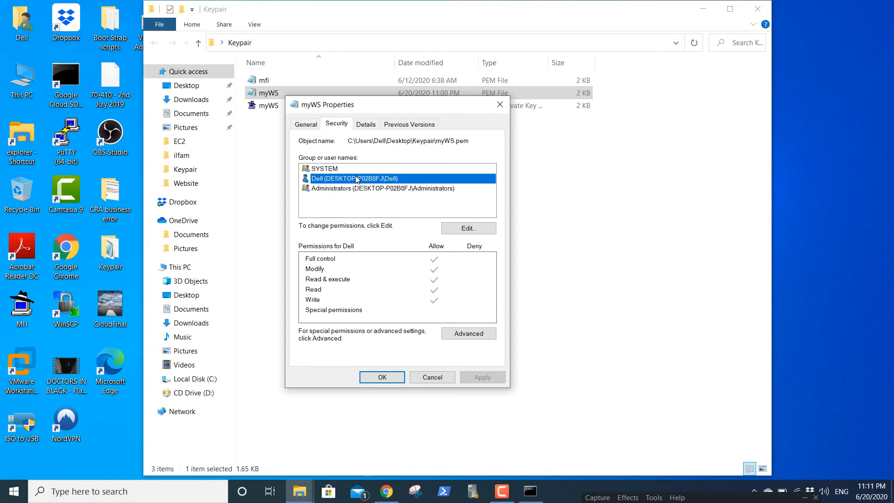
left_click(470, 335)
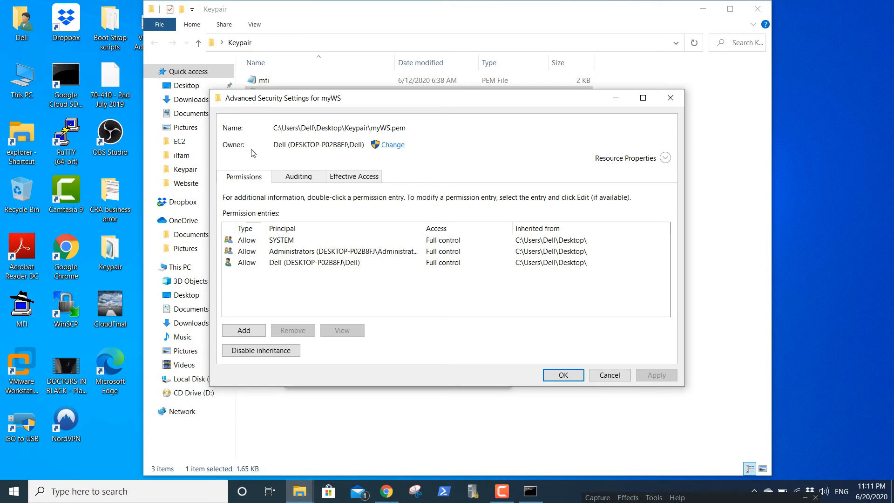
left_click(393, 144)
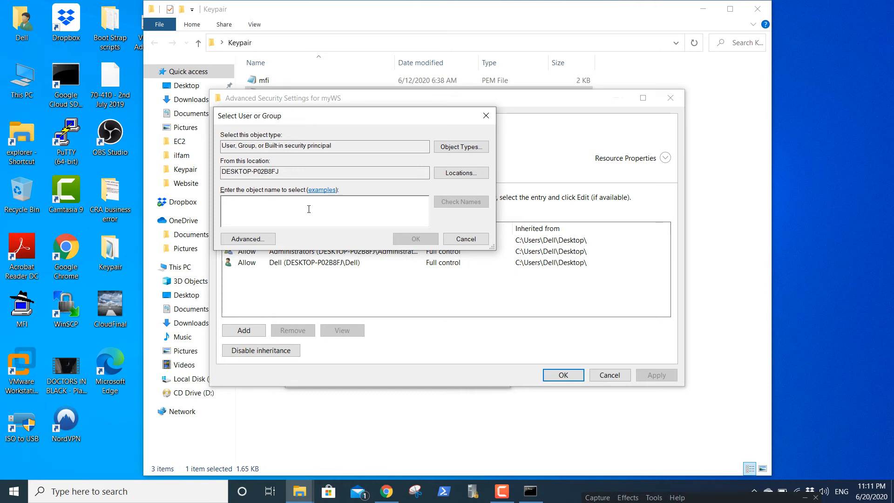
type("des")
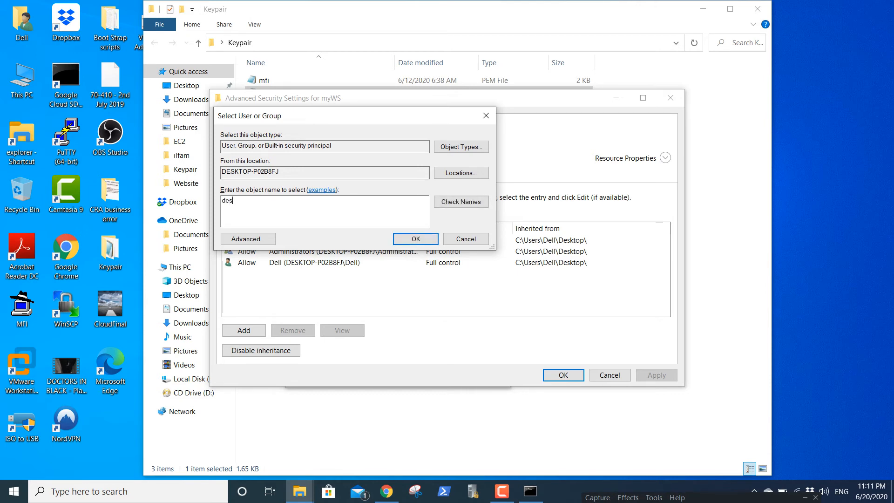
left_click(467, 206)
left_click(358, 201)
left_click(263, 200)
key("BackSpace")
key("BackSpace")
key("BackSpace")
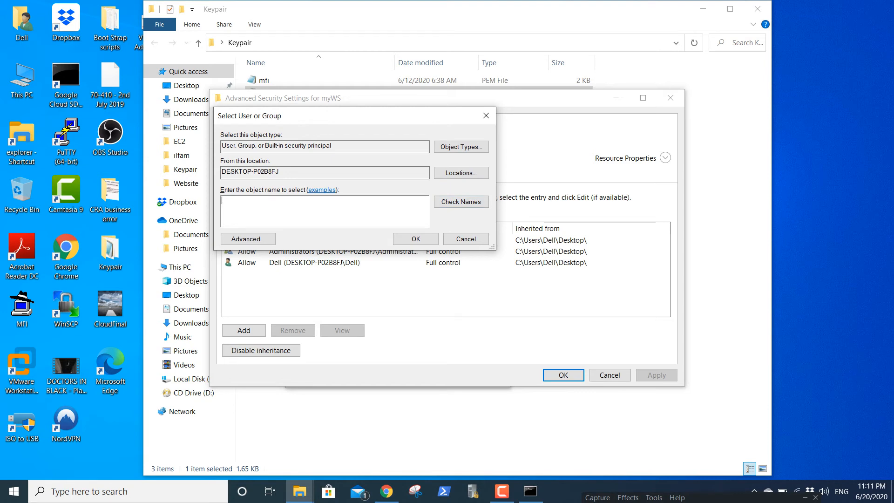
- Find the local Administrator account among all users and groups and set it as the owner of myWS.pem
left_click(266, 241)
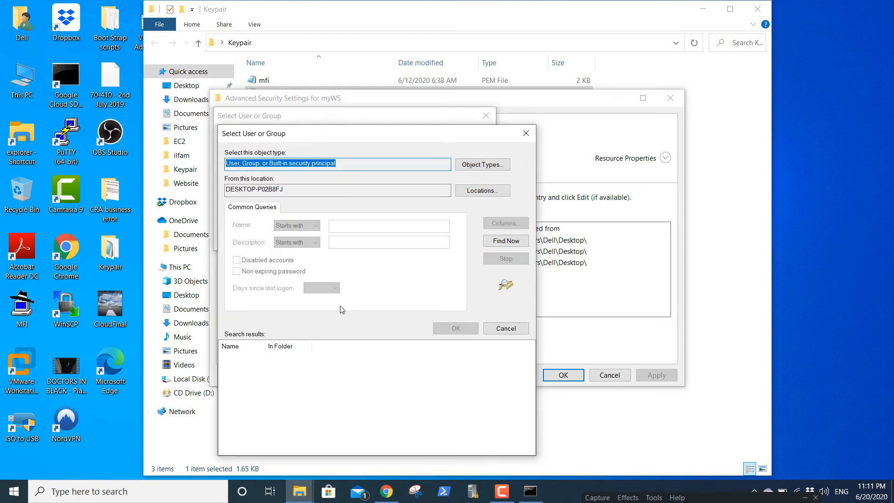
left_click(506, 241)
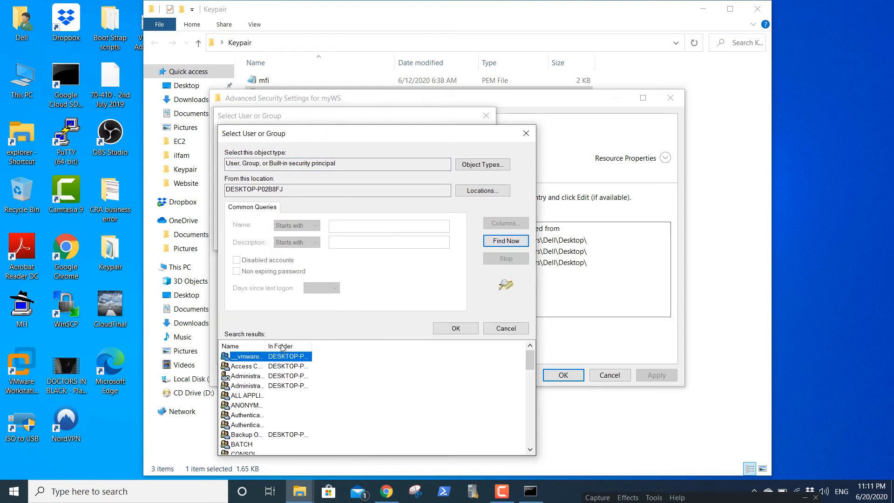
double_click(312, 346)
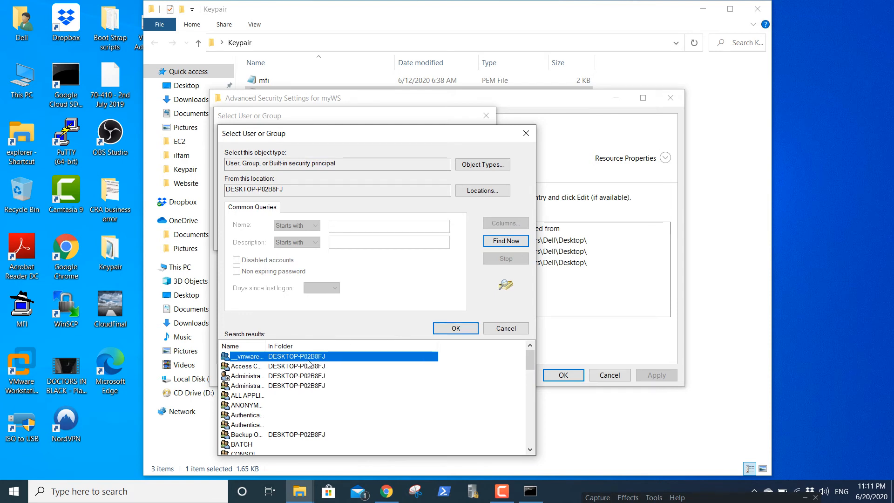
left_click(285, 377)
left_click(456, 329)
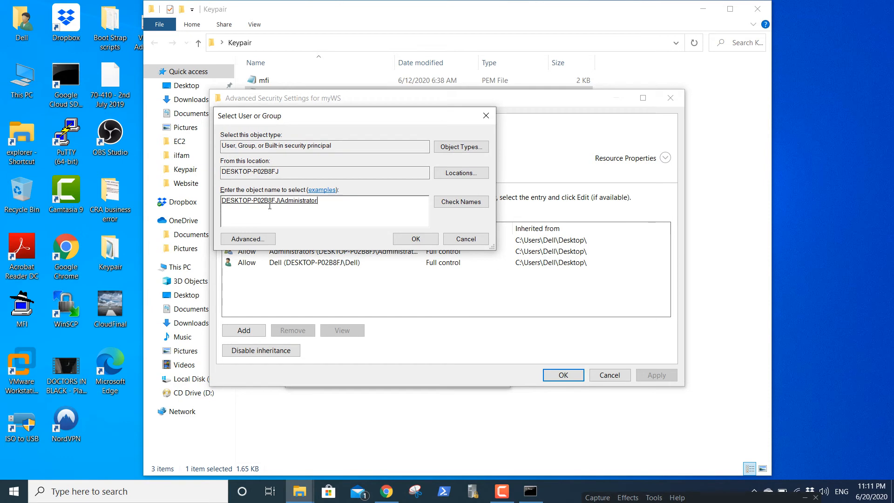
left_click(412, 239)
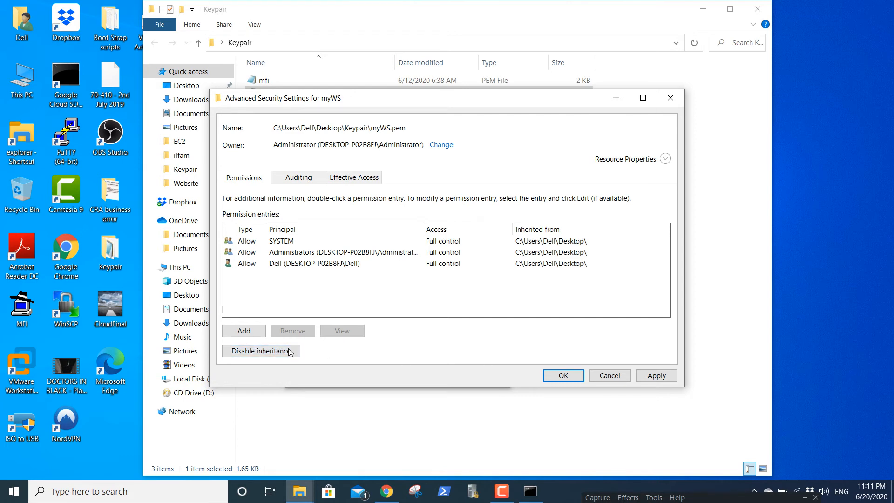
- Disable inheritance on myWS.pem by converting inherited permissions into explicit ones, apply the changes and close the file's properties
left_click(256, 355)
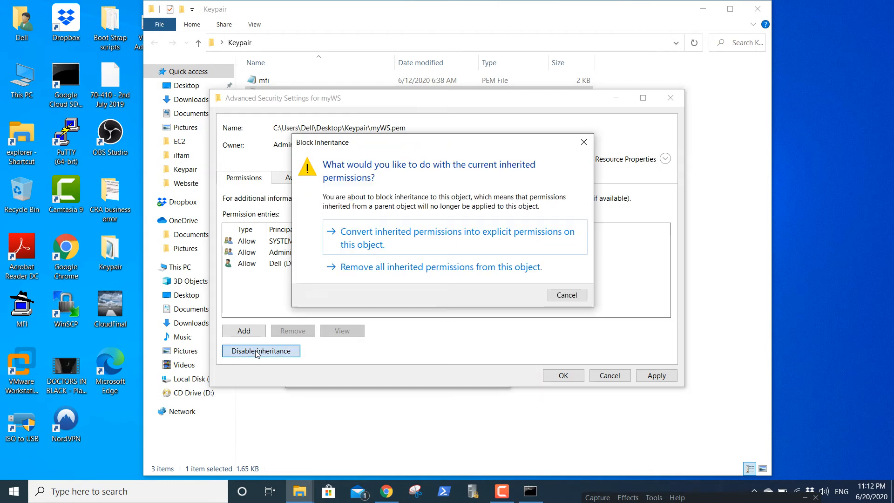
left_click(441, 246)
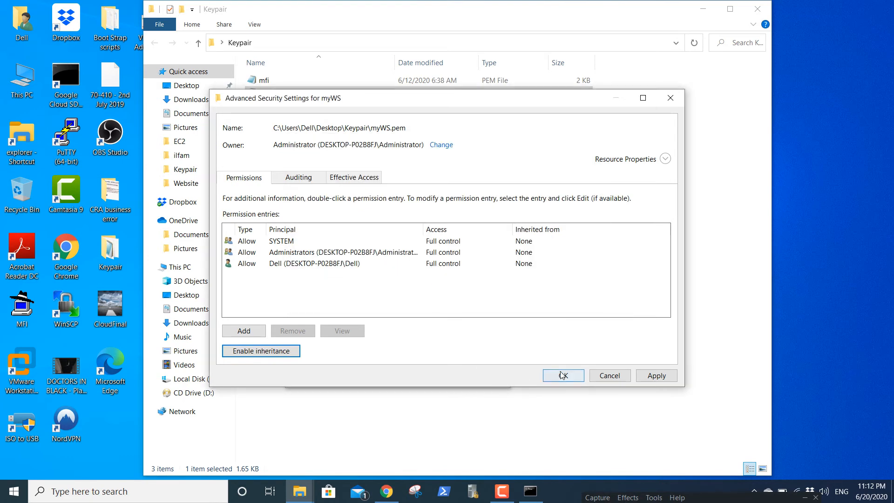
left_click(656, 376)
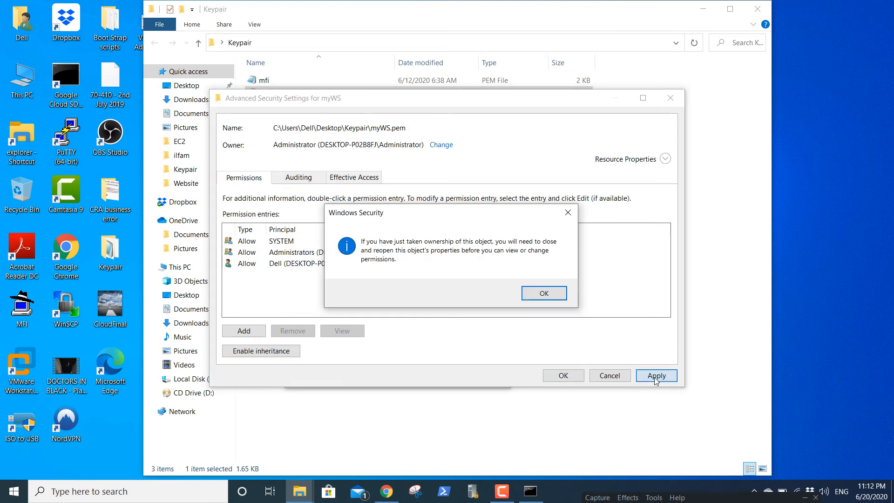
left_click(546, 294)
left_click(563, 375)
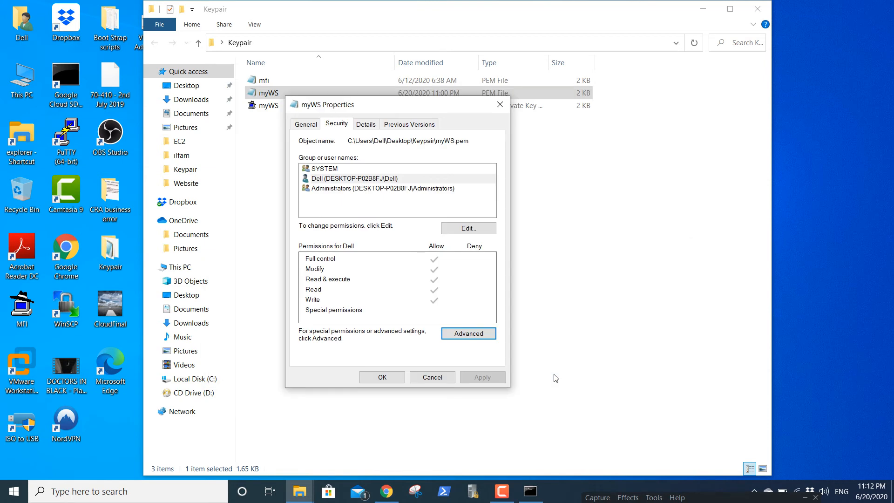
left_click(387, 378)
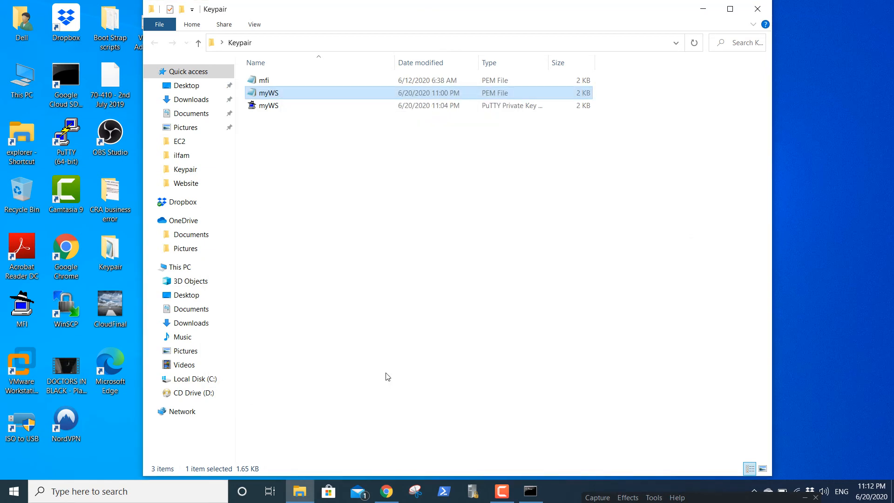
- Try the SSH connection again by rerunning the previous ssh command in Command Prompt
left_click(534, 496)
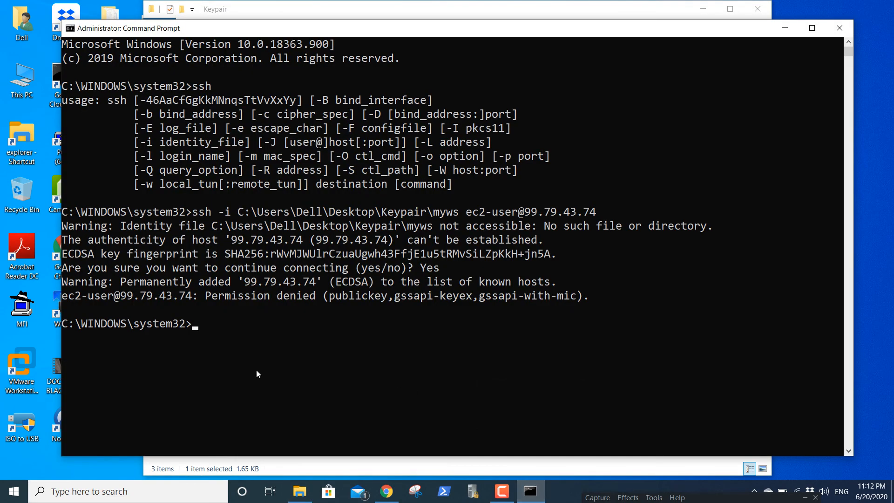
key("Up")
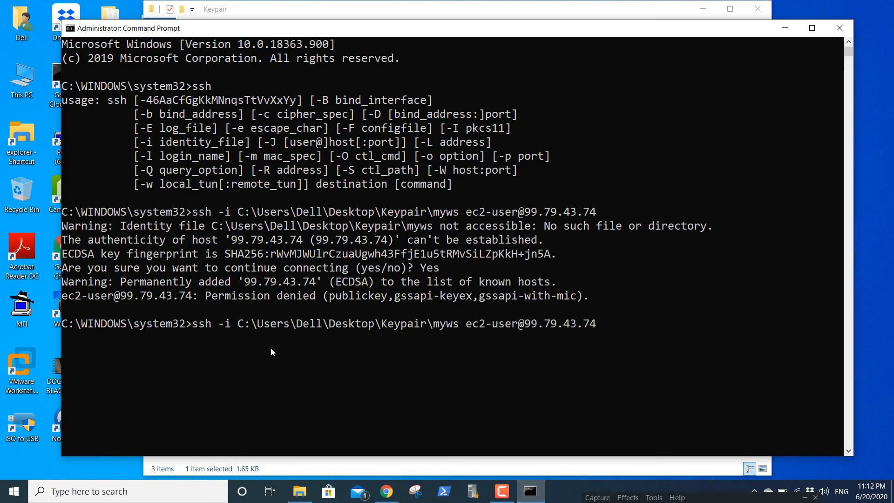
key("Return")
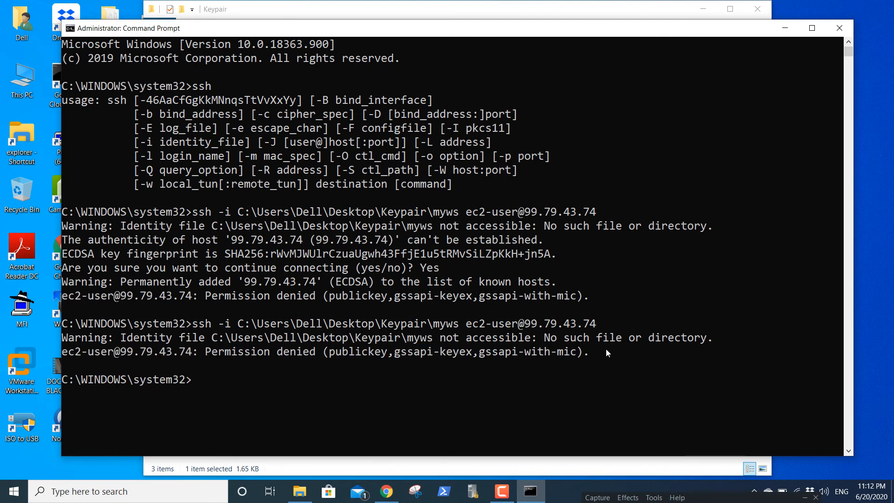
left_click(502, 497)
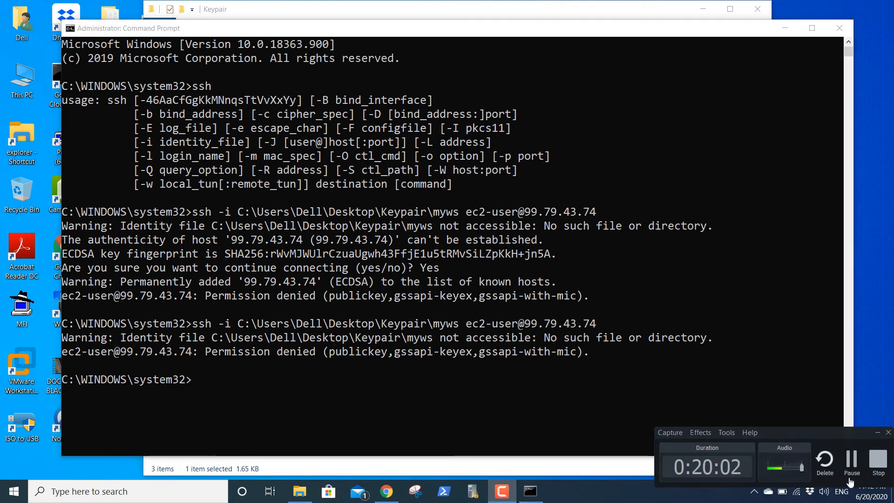
left_click(851, 480)
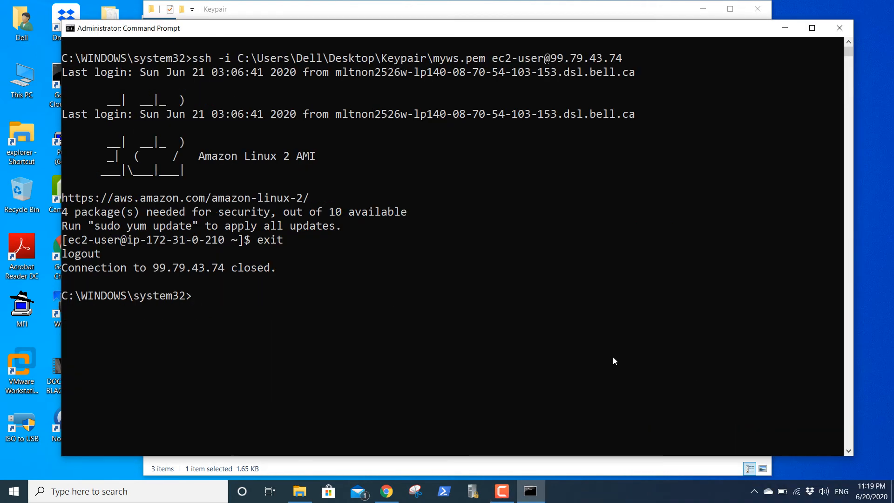
- Review the permissions and advanced security settings of the myWS PEM file in the Keypair folder, then close its properties
left_click(785, 27)
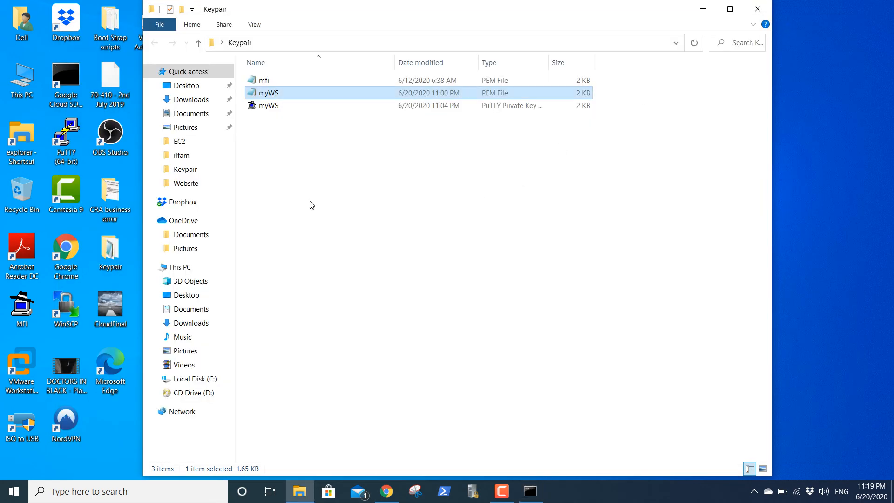
right_click(291, 96)
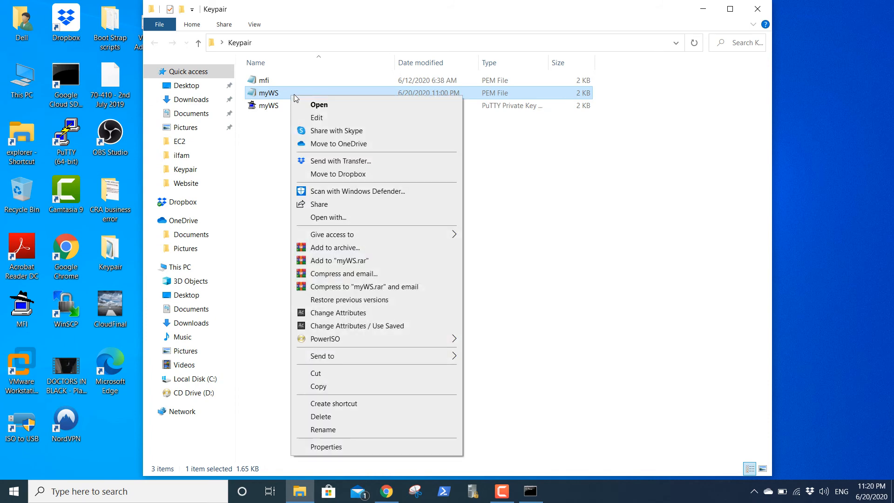
left_click(326, 447)
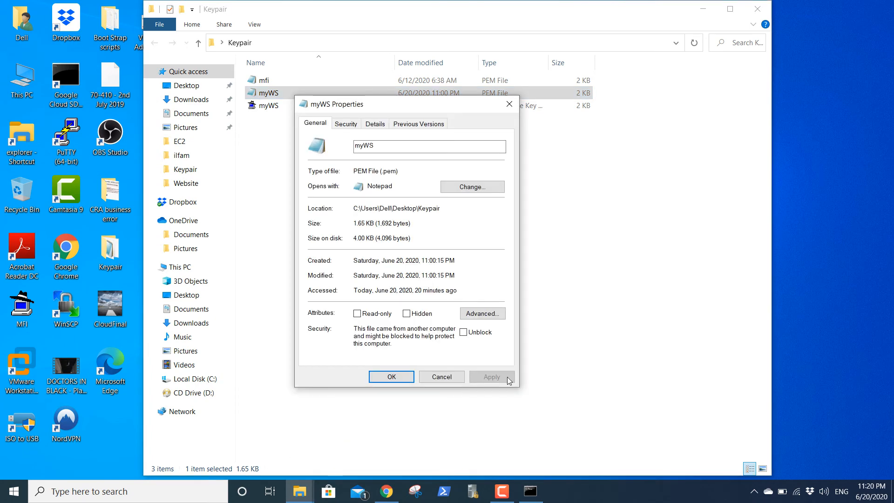
left_click(339, 125)
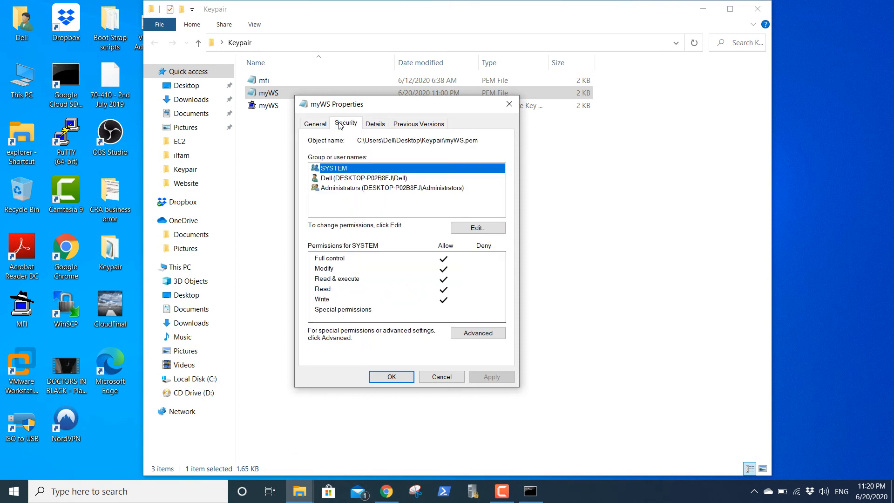
left_click(476, 334)
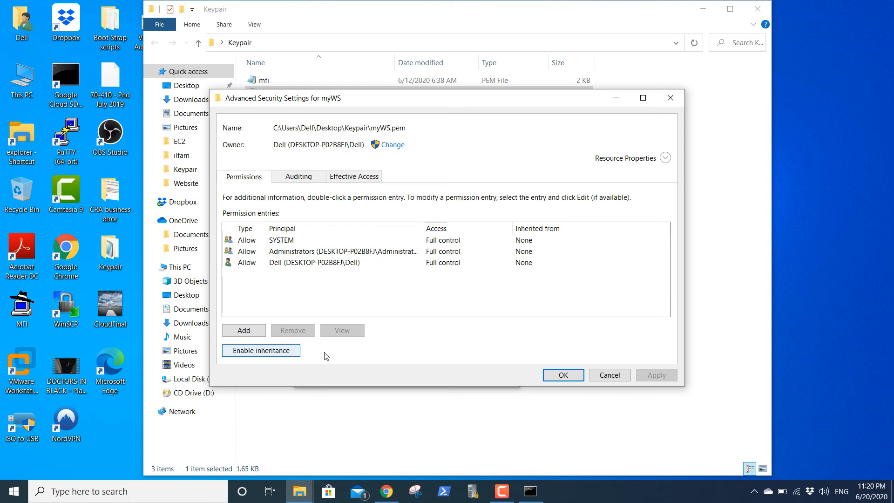
left_click(564, 375)
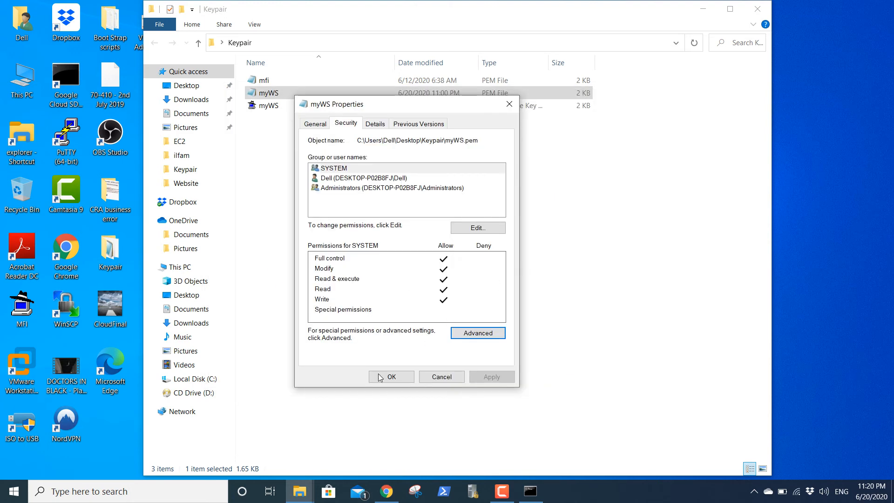
left_click(393, 380)
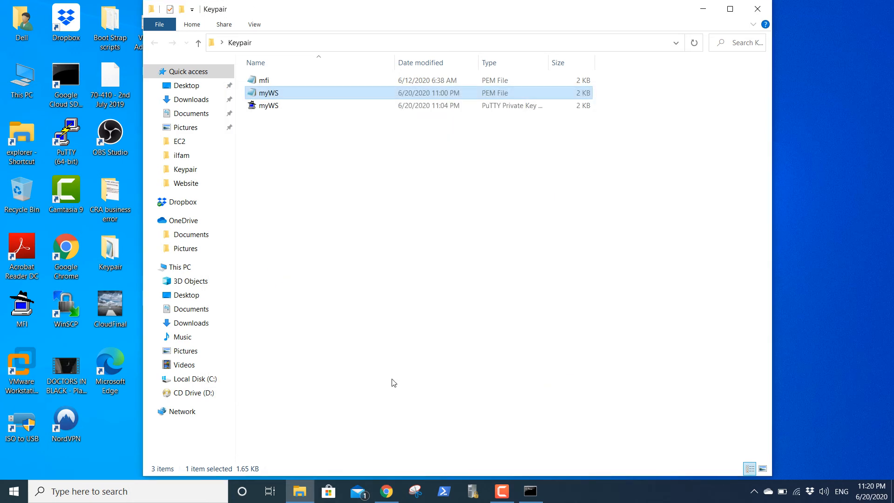
left_click(704, 10)
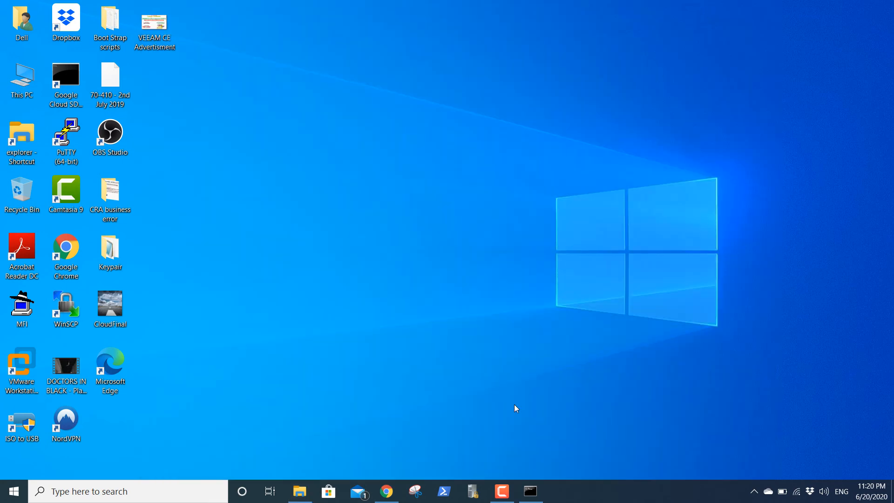
left_click(528, 495)
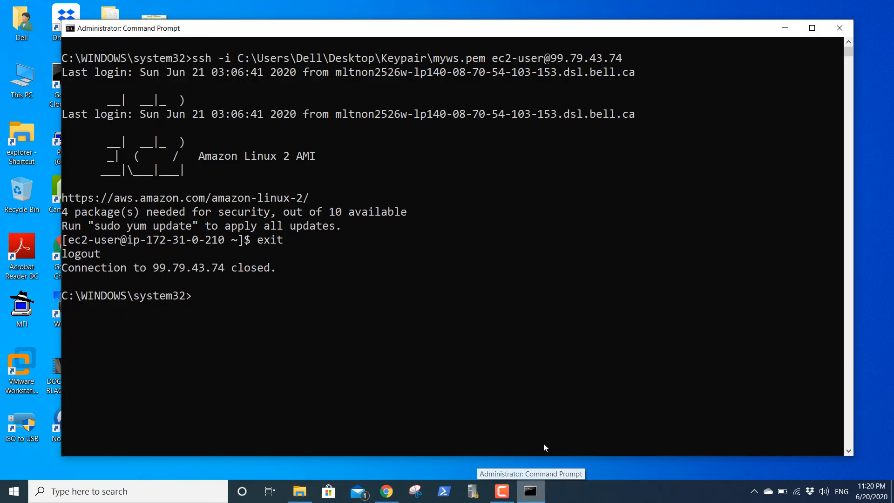
key("Up")
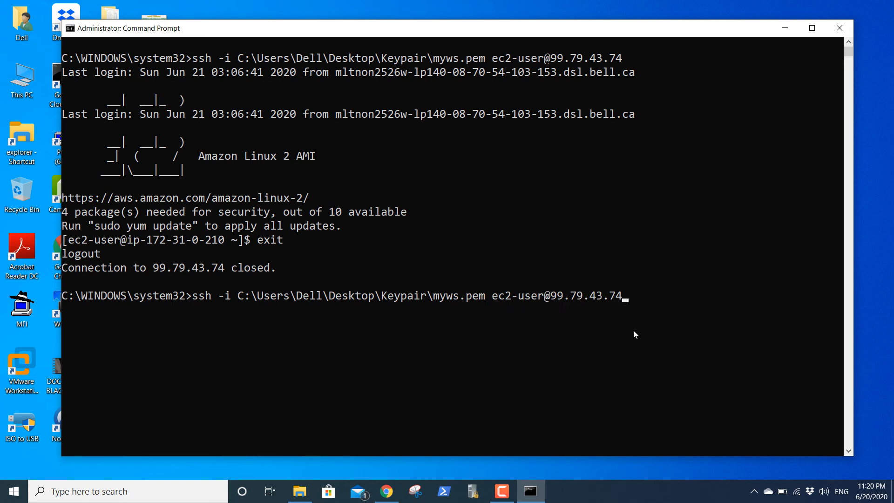
left_click(387, 491)
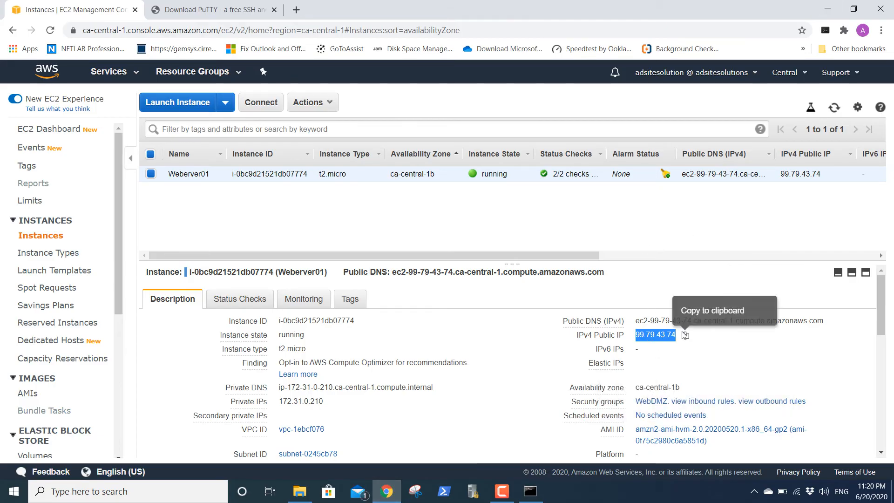
left_click(684, 334)
key("alt+Tab")
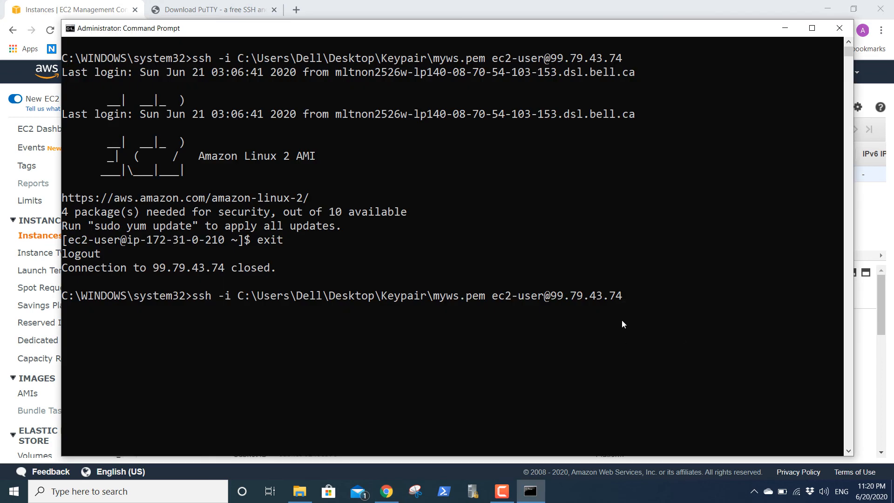
key("Return")
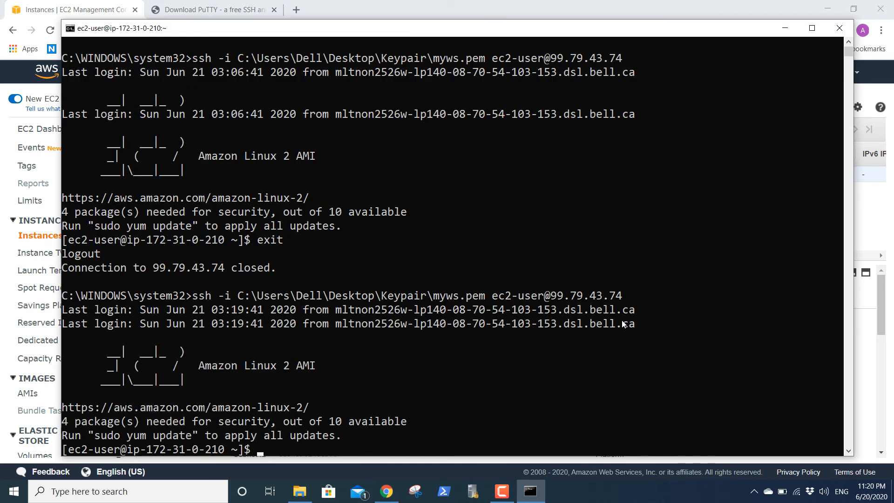
type("clear")
key("BackSpace")
key("BackSpace")
key("BackSpace")
key("BackSpace")
key("BackSpace")
- Switch to the root user in the SSH session with sudo su and clear the terminal
type("sudo")
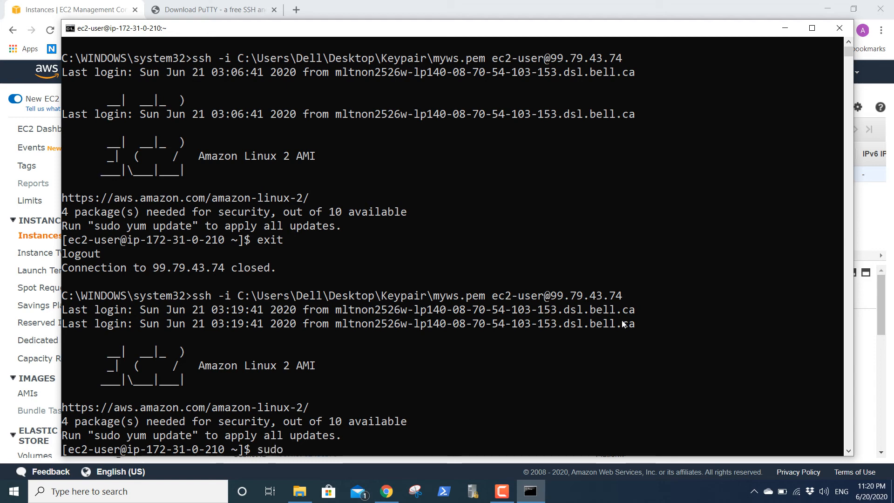
type(" su")
key("Return")
key("Return")
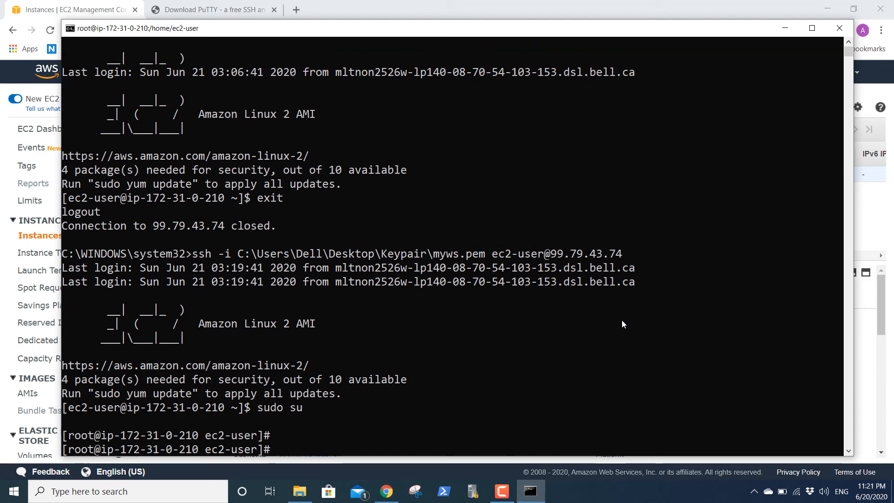
type("c")
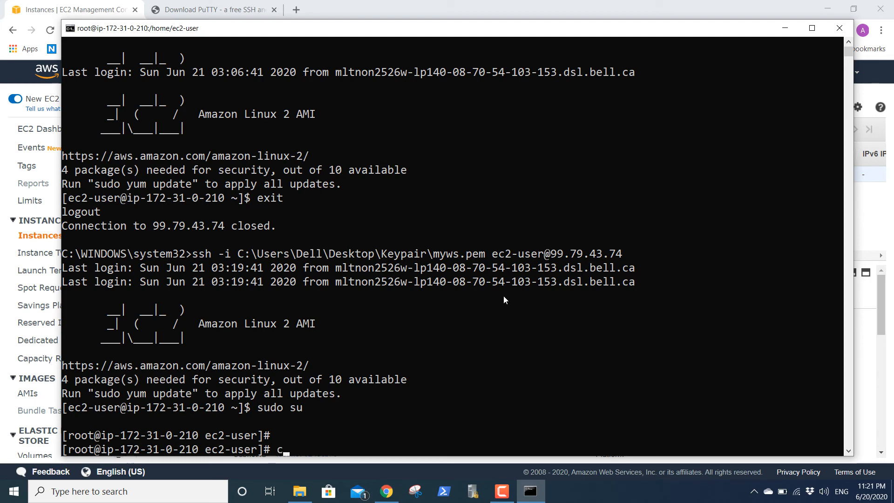
type("lear")
key("Return")
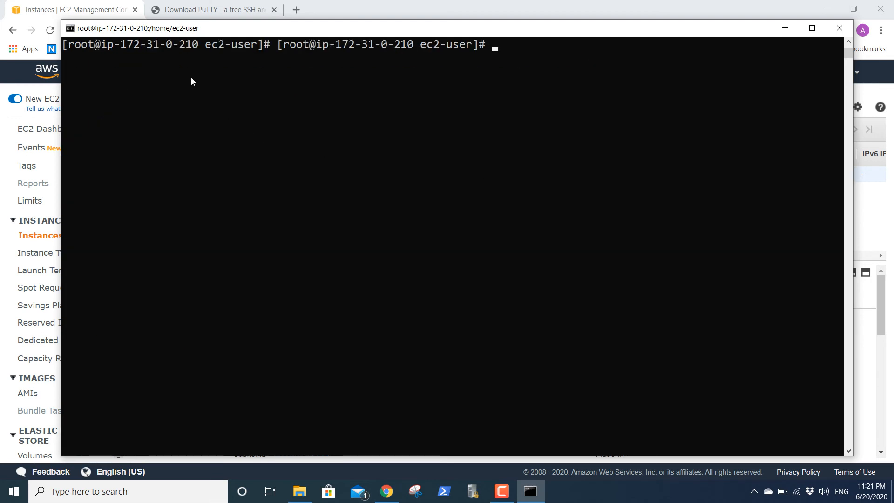
- Highlight the private IP in the root prompt and close the Command Prompt session to return to the EC2 console
left_click_drag(127, 44, 199, 45)
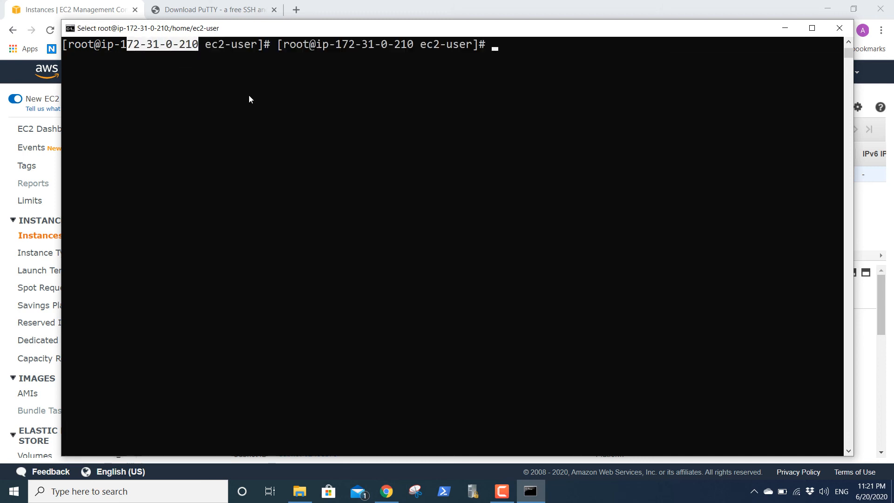
mouse_move(387, 493)
left_click(387, 491)
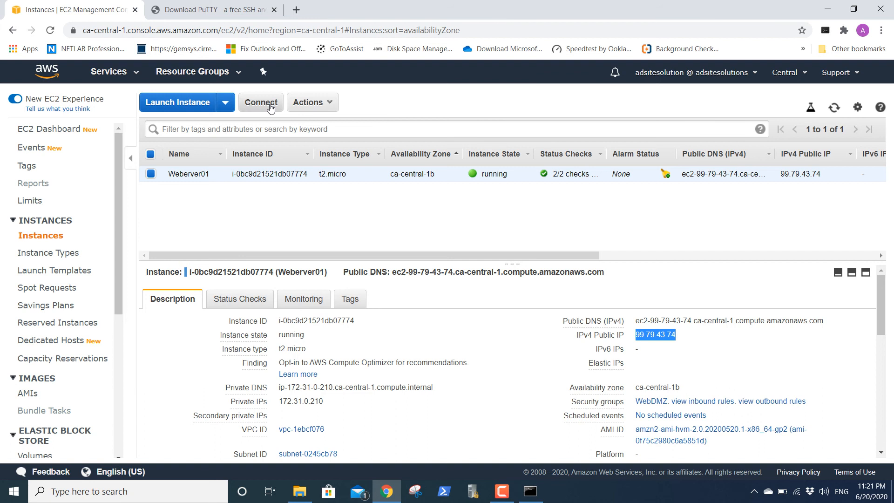
left_click(531, 492)
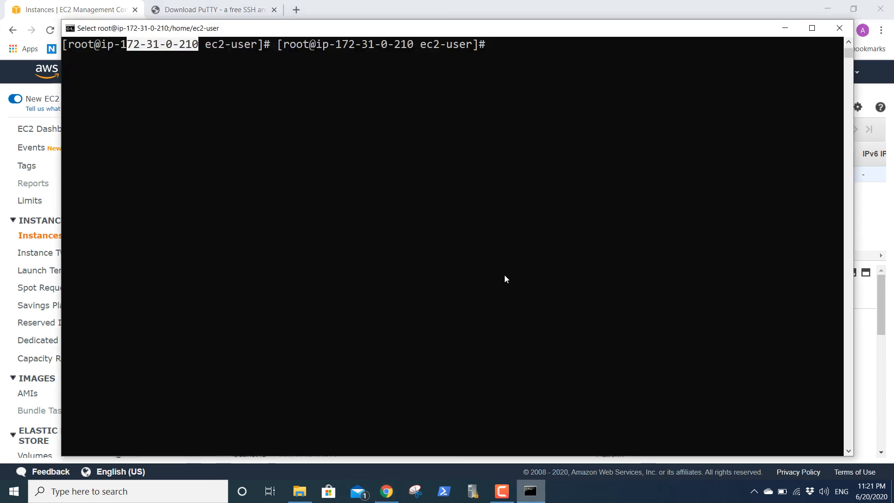
left_click(839, 27)
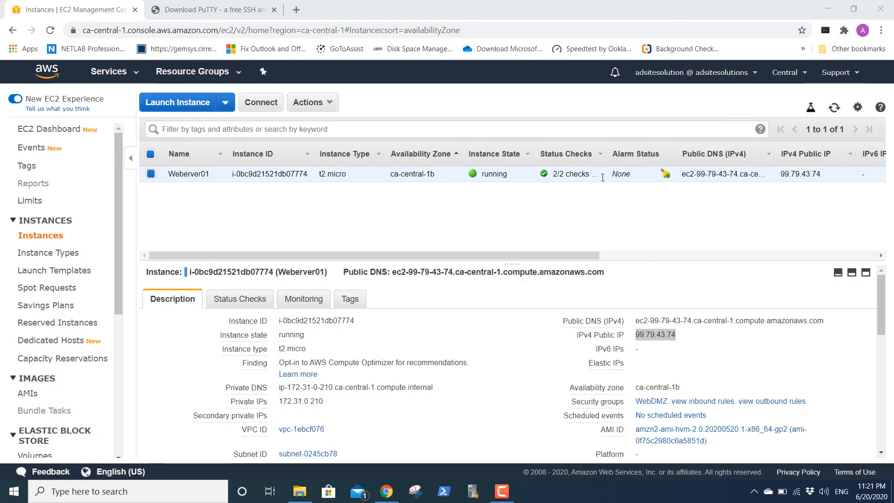
- Open the connection instructions for the Weberver01 instance and highlight the chmod 400 myWS.pem command
left_click(261, 103)
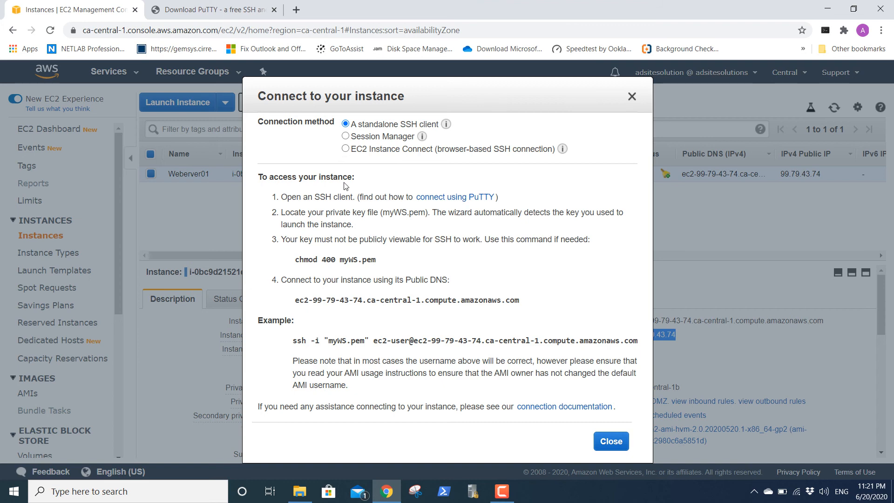
left_click(299, 262)
left_click_drag(299, 262, 377, 268)
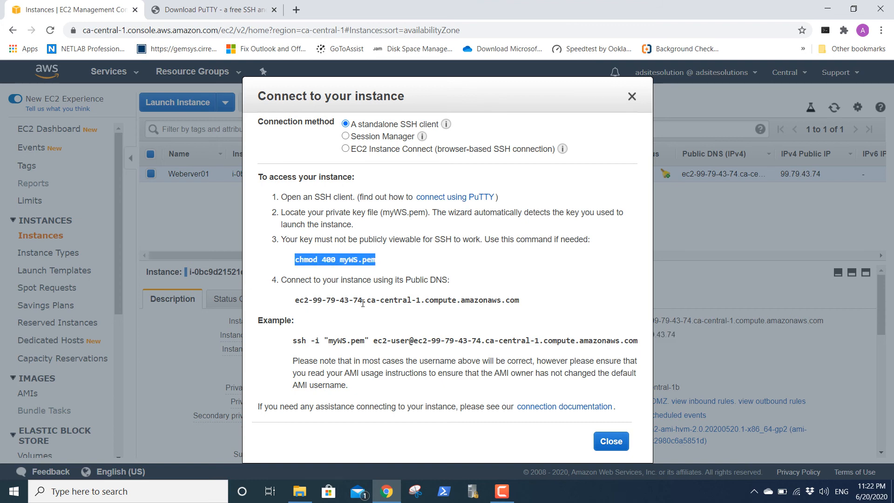
- Connect to the instance through EC2 Instance Connect (browser-based SSH connection) with the user name ec2-user
left_click(345, 149)
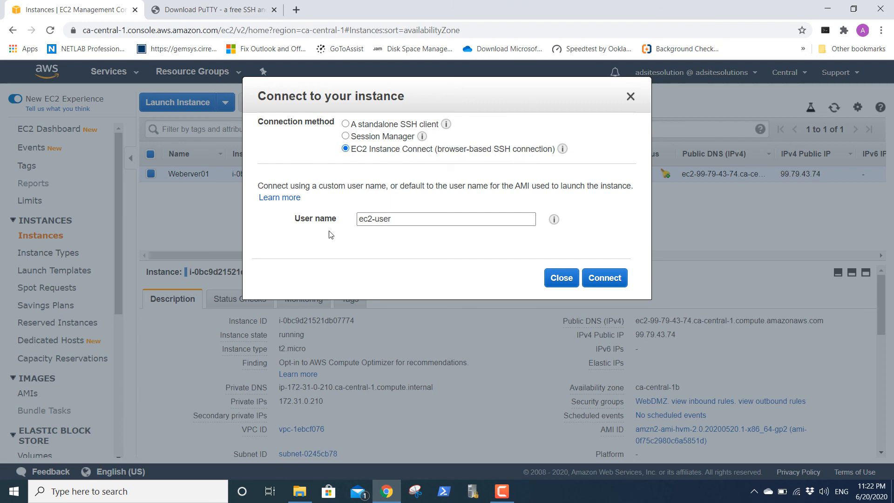
left_click(364, 225)
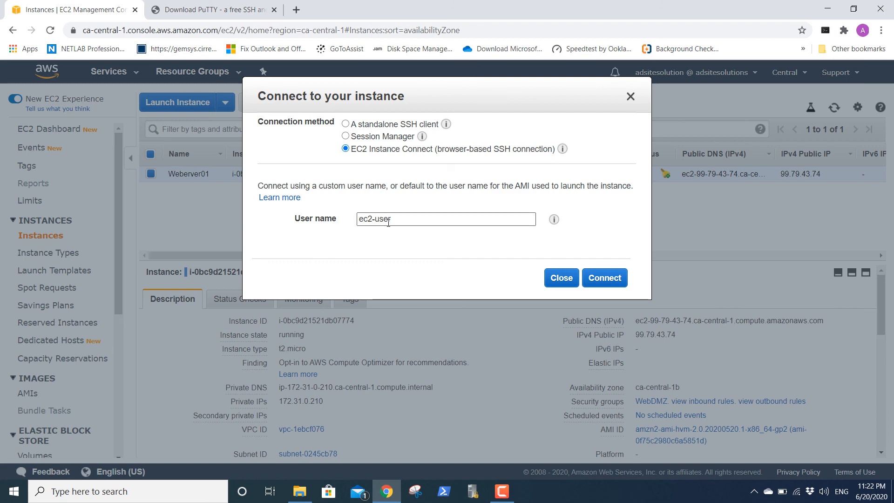
left_click(603, 281)
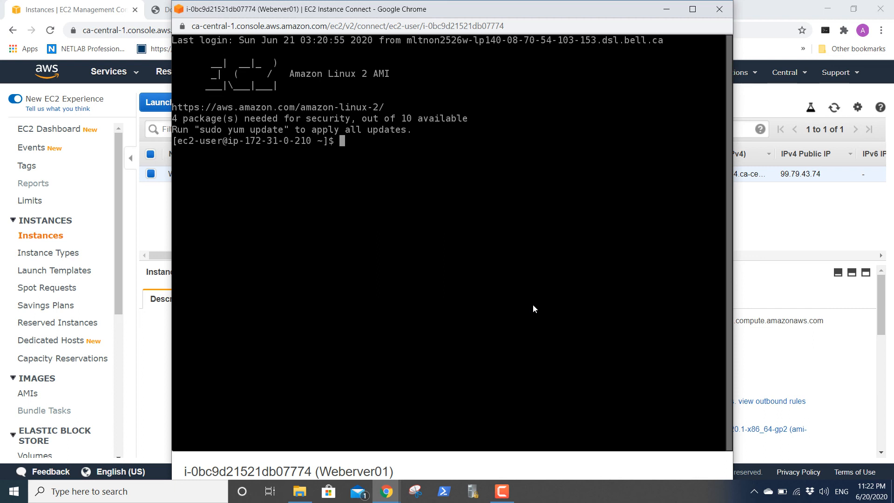
- Switch to the root user with sudo su in the browser-based session and close the session window
type("sudo su")
key("Return")
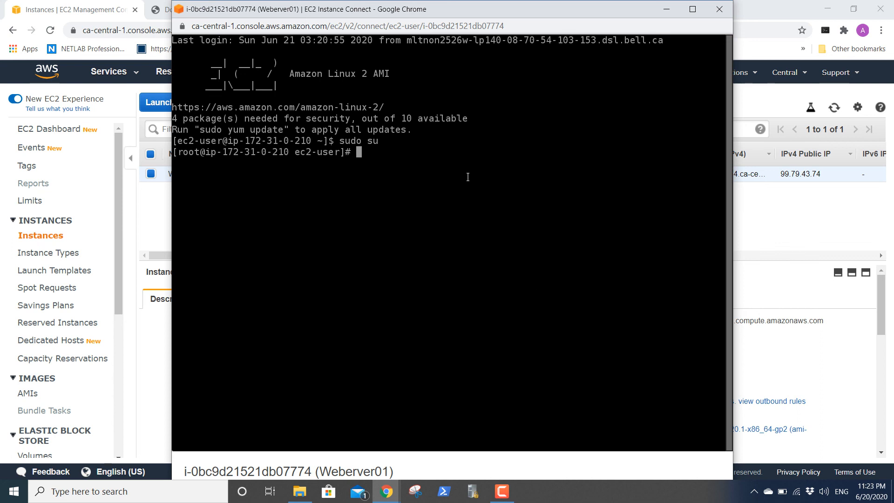
left_click(720, 10)
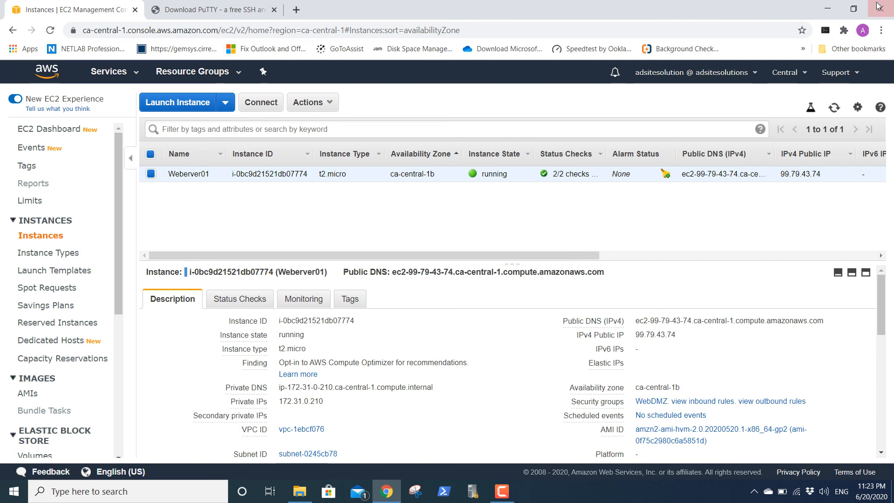
- Minimize the browser and open the VEEAM CE Advertisment file from the desktop
left_click(827, 10)
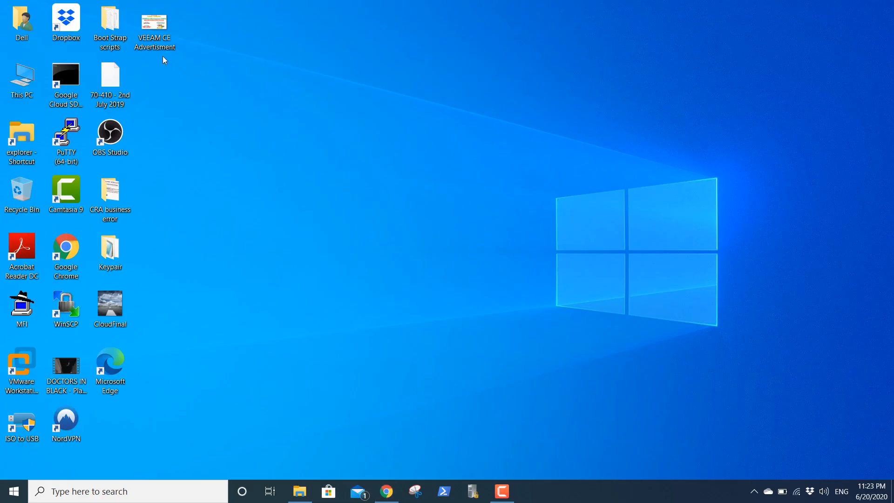
double_click(158, 46)
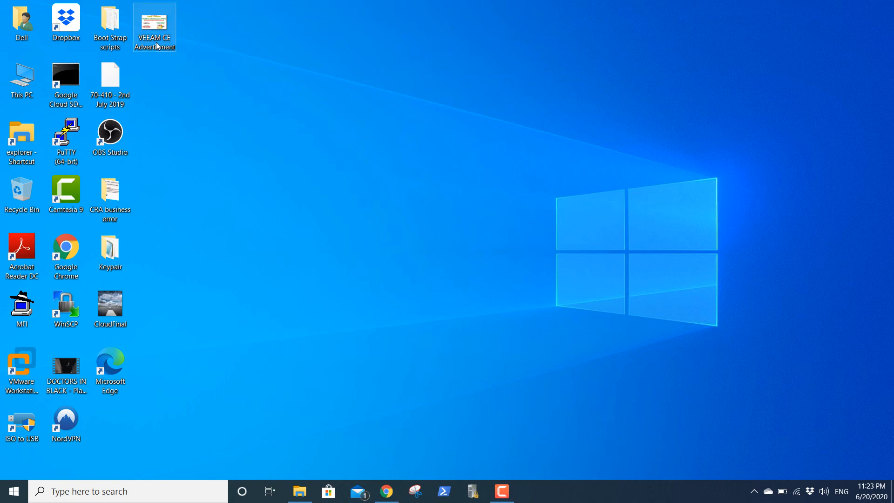